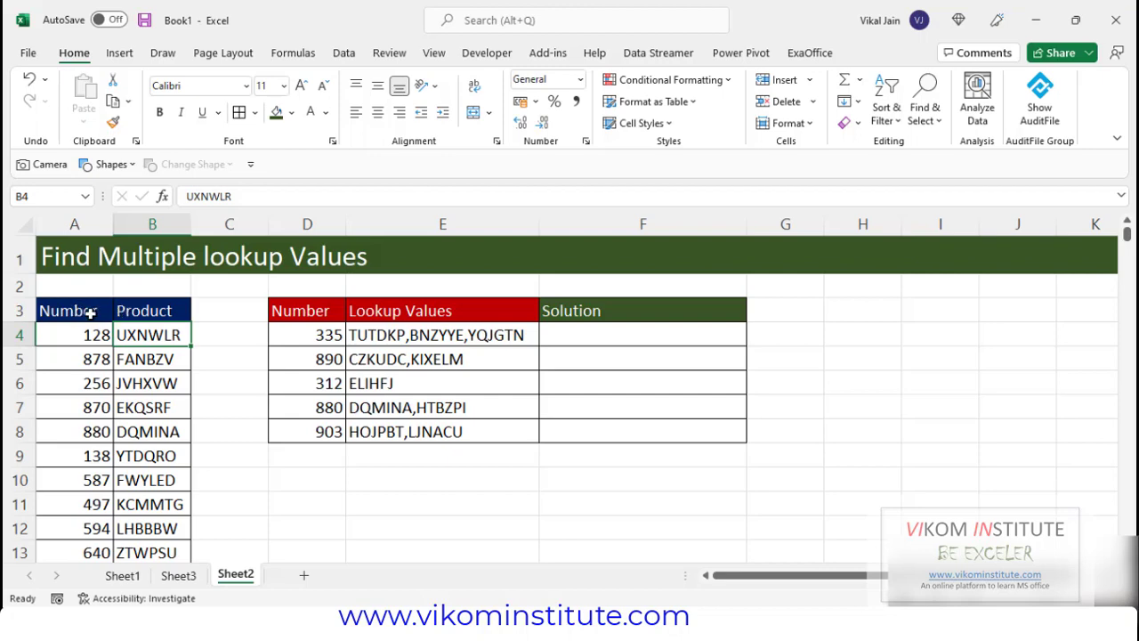
Step: Add filters to the Number and Product table in A3:B1002
left_click(92, 312)
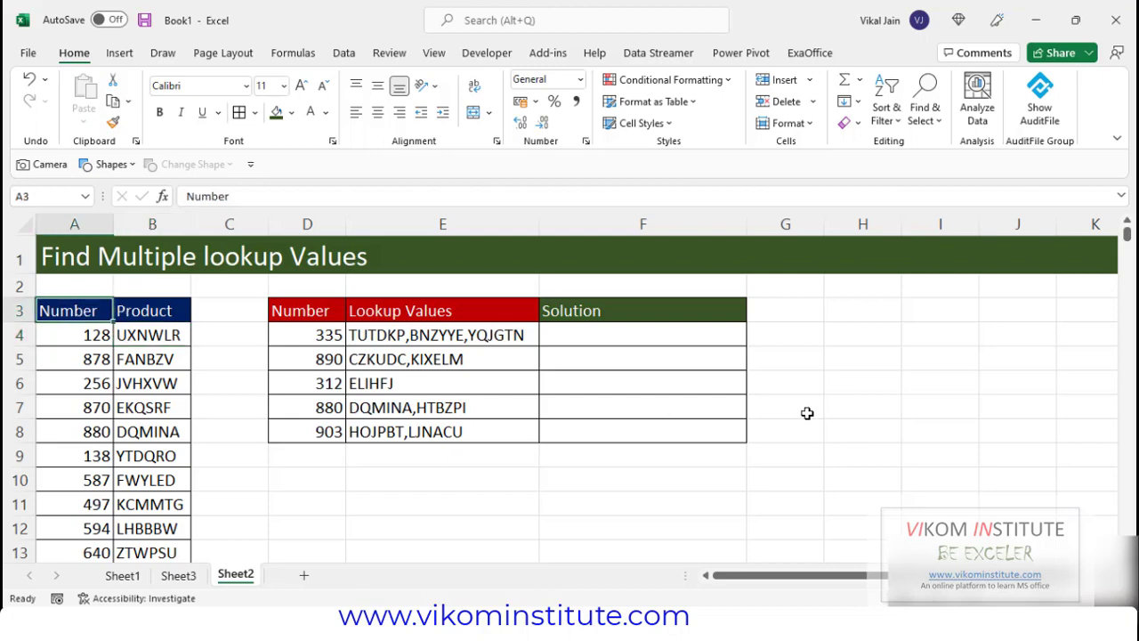
key("shift+Right")
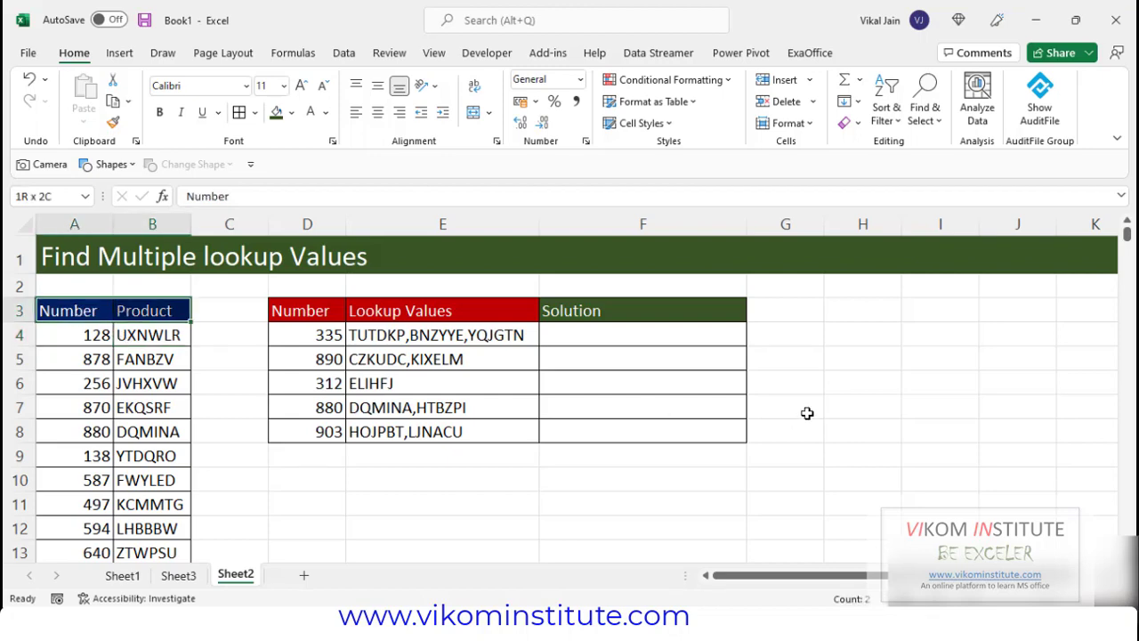
key("ctrl+shift+Down")
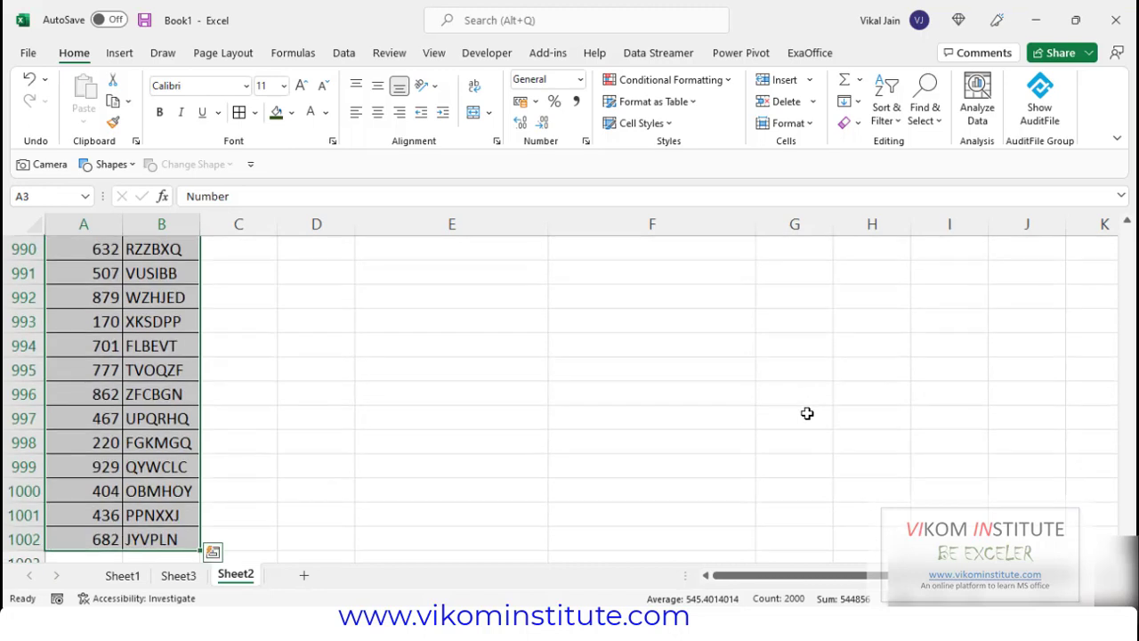
key("ctrl+shift+l")
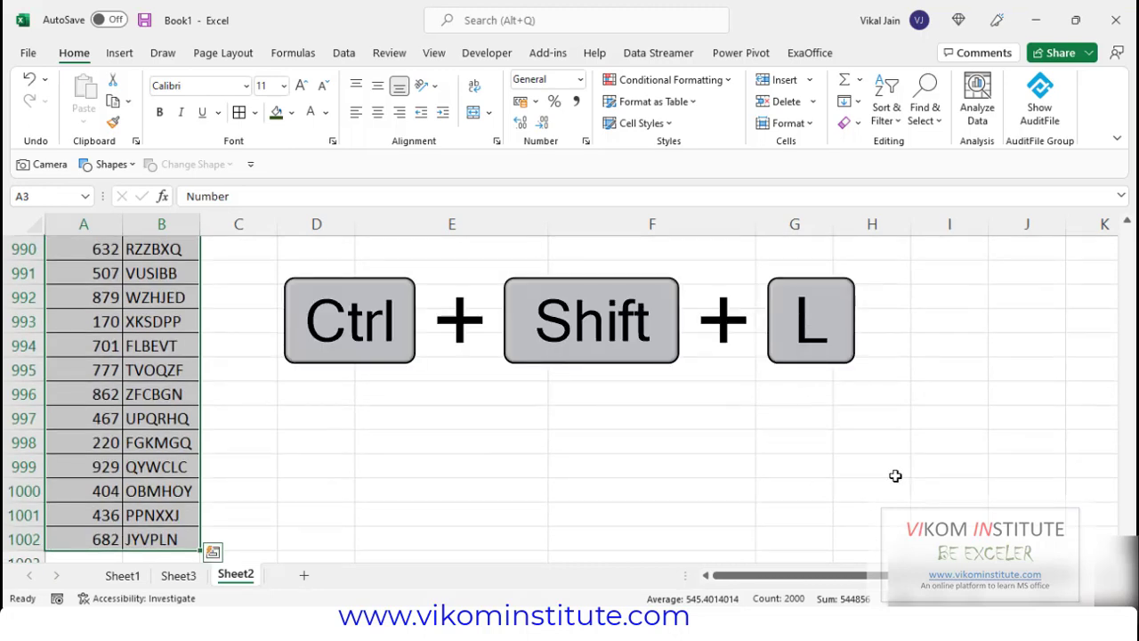
left_click_drag(1126, 547, 1126, 233)
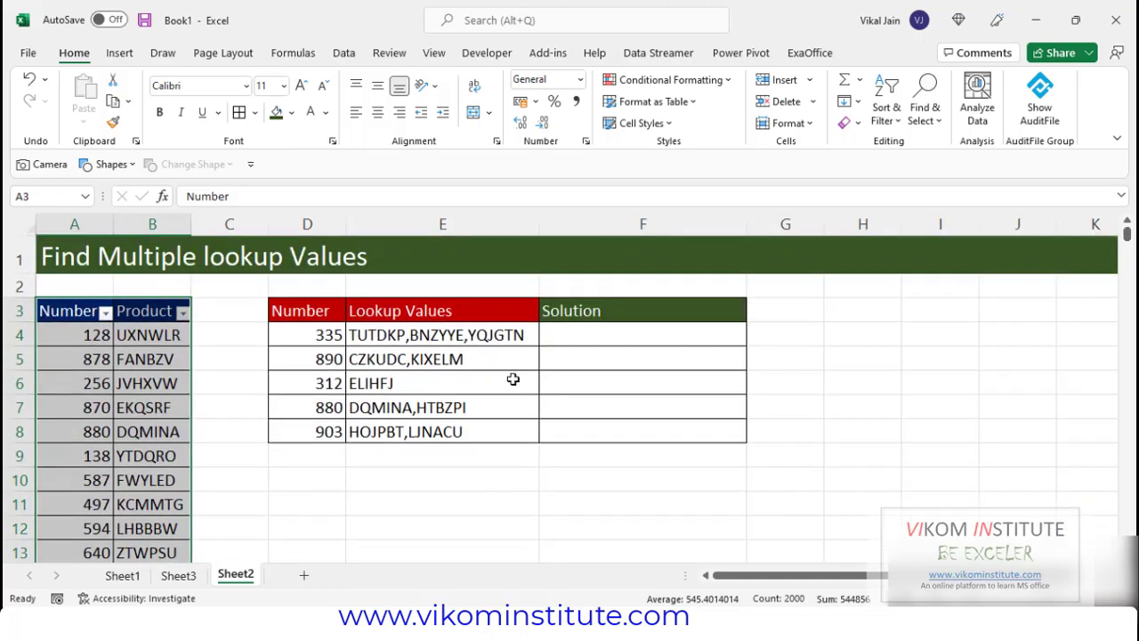
Step: Filter the Number column for 335 to examine the matching products, and remove the filters
left_click(105, 313)
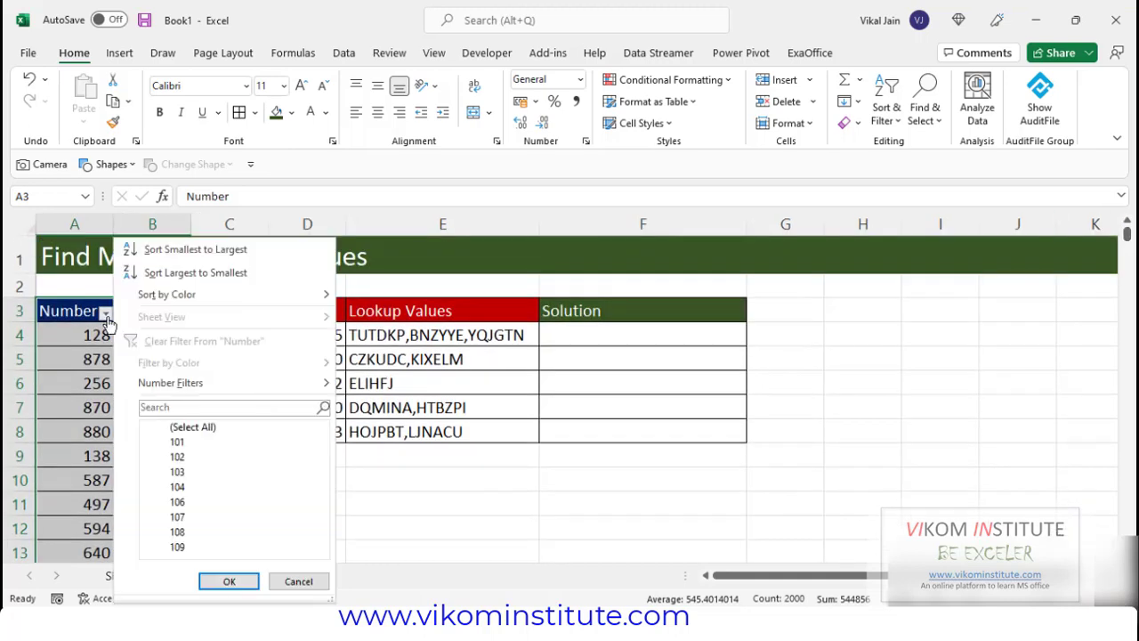
left_click(169, 410)
type("335")
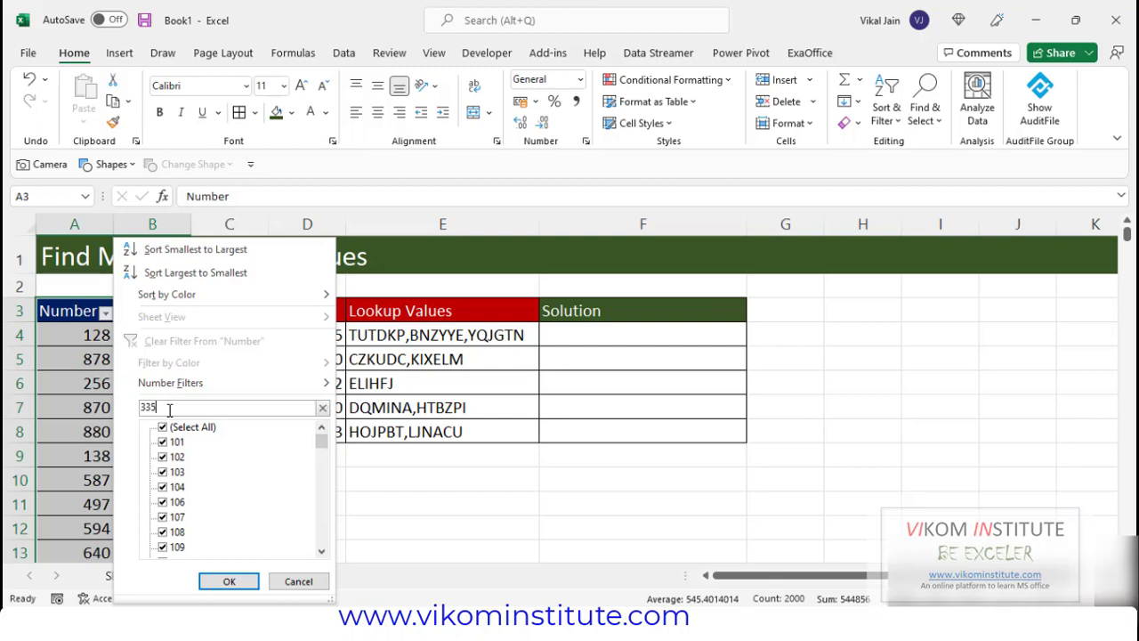
key("Return")
key("alt+;")
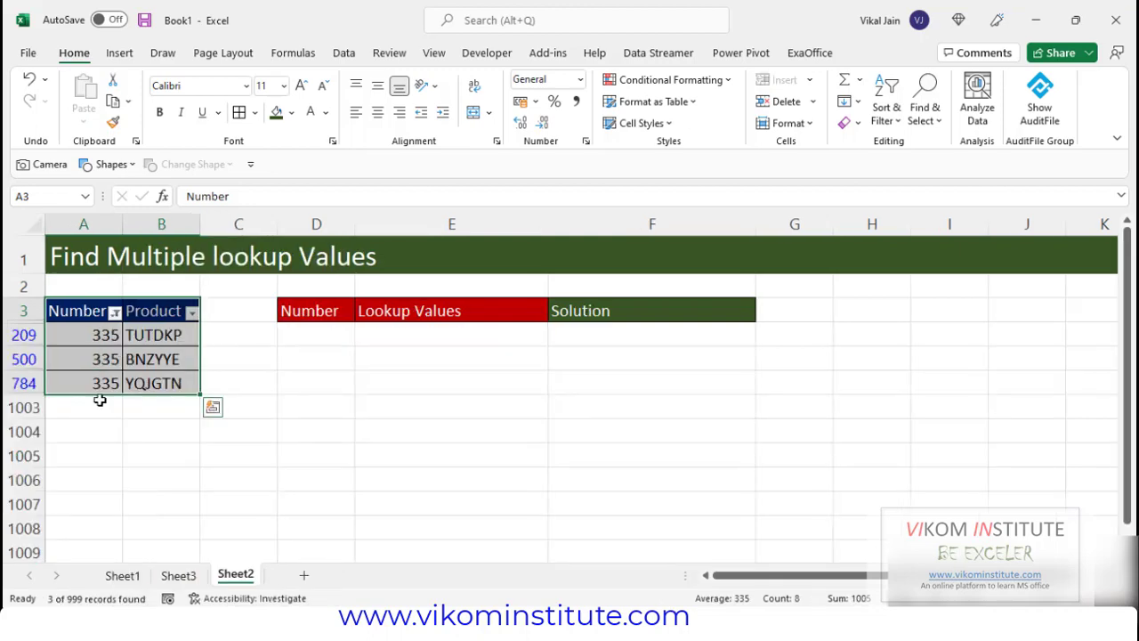
left_click(161, 338)
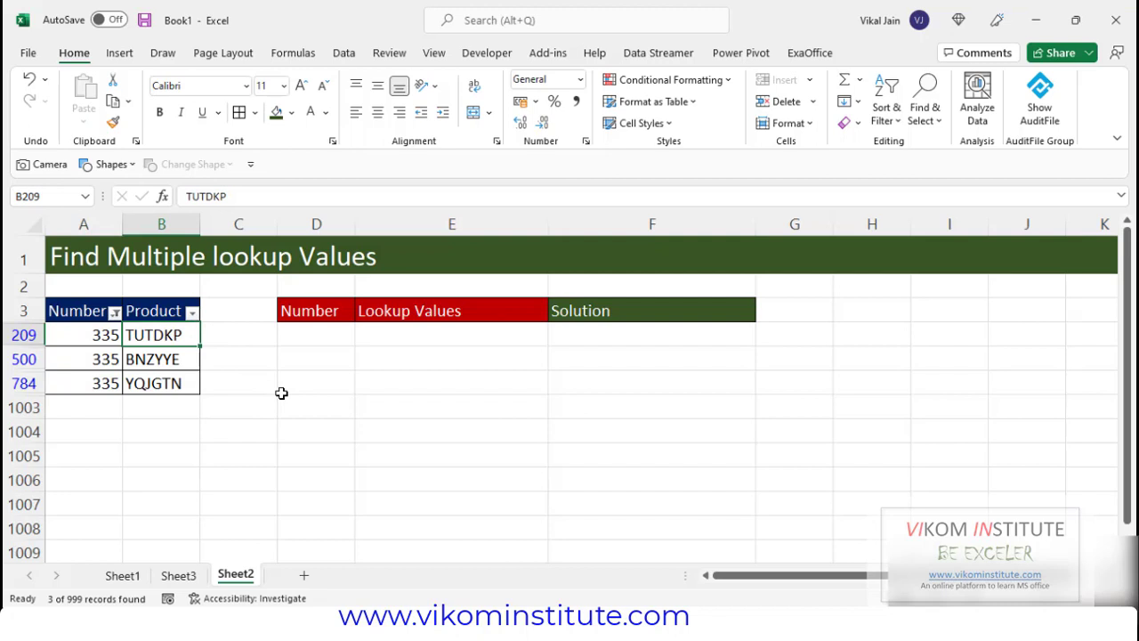
key("ctrl+shift+l")
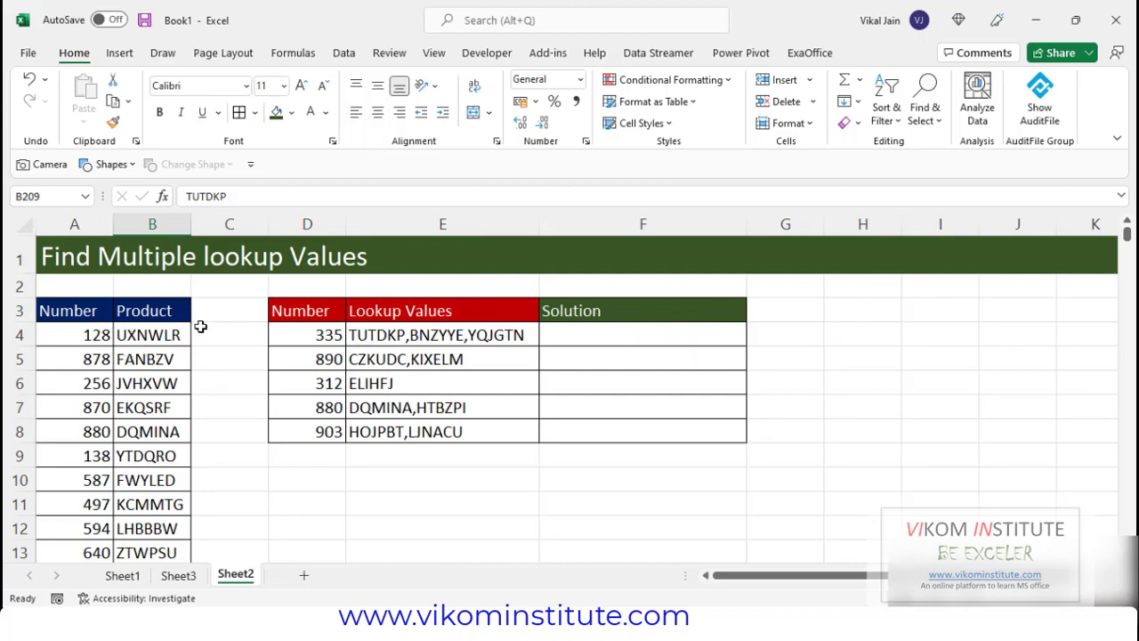
Step: Start a VLOOKUP formula in F4 with D4 as the lookup value
left_click(584, 339)
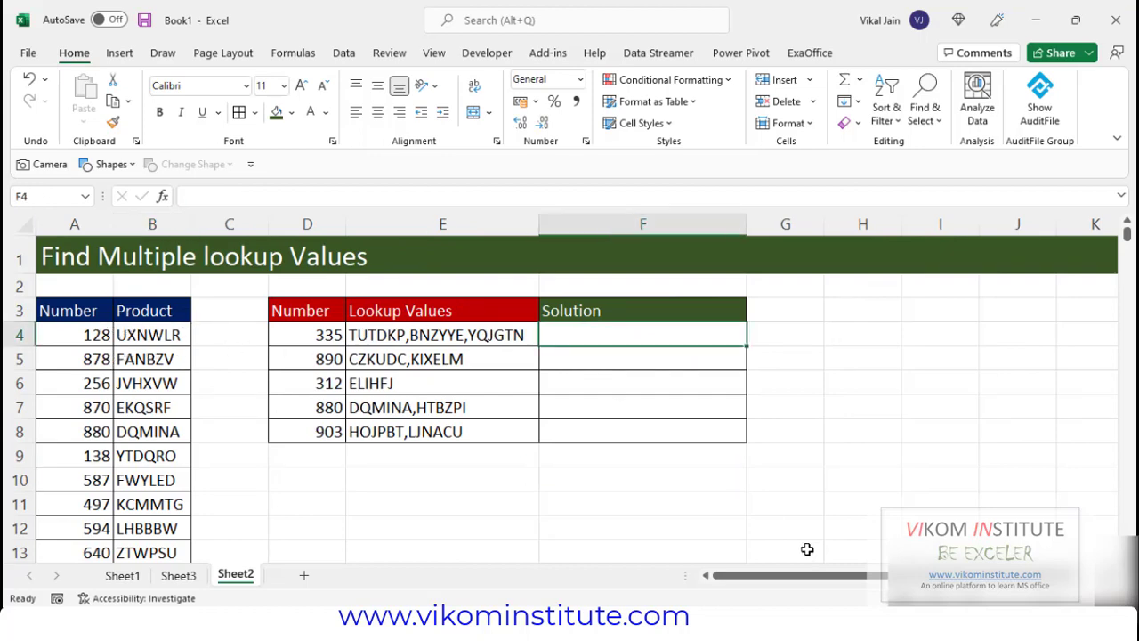
type("=vl")
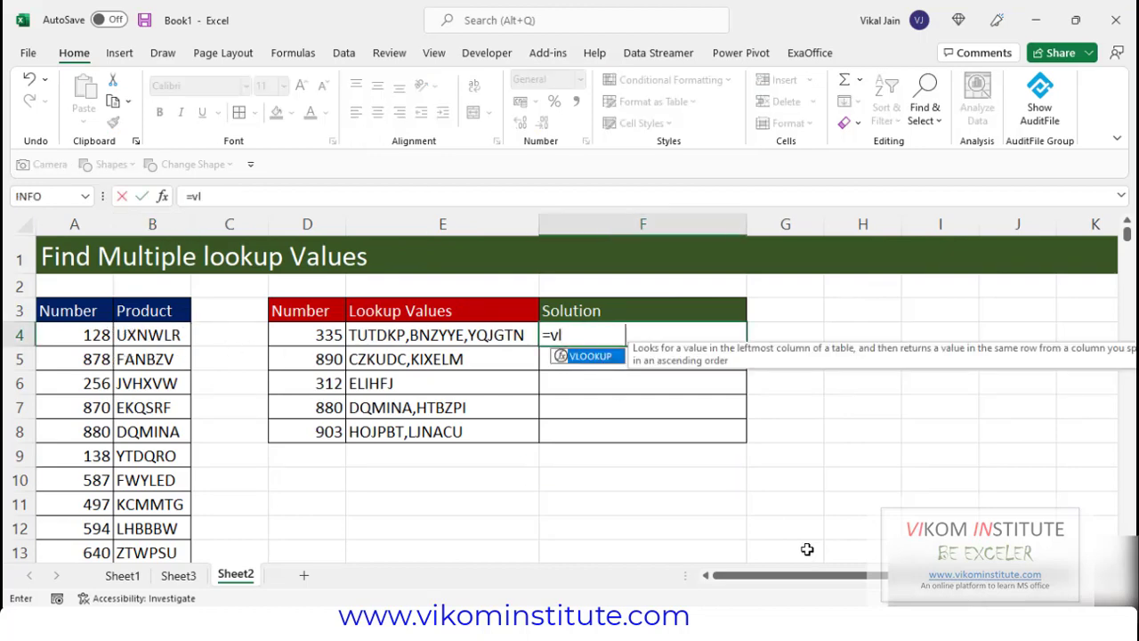
key("Tab")
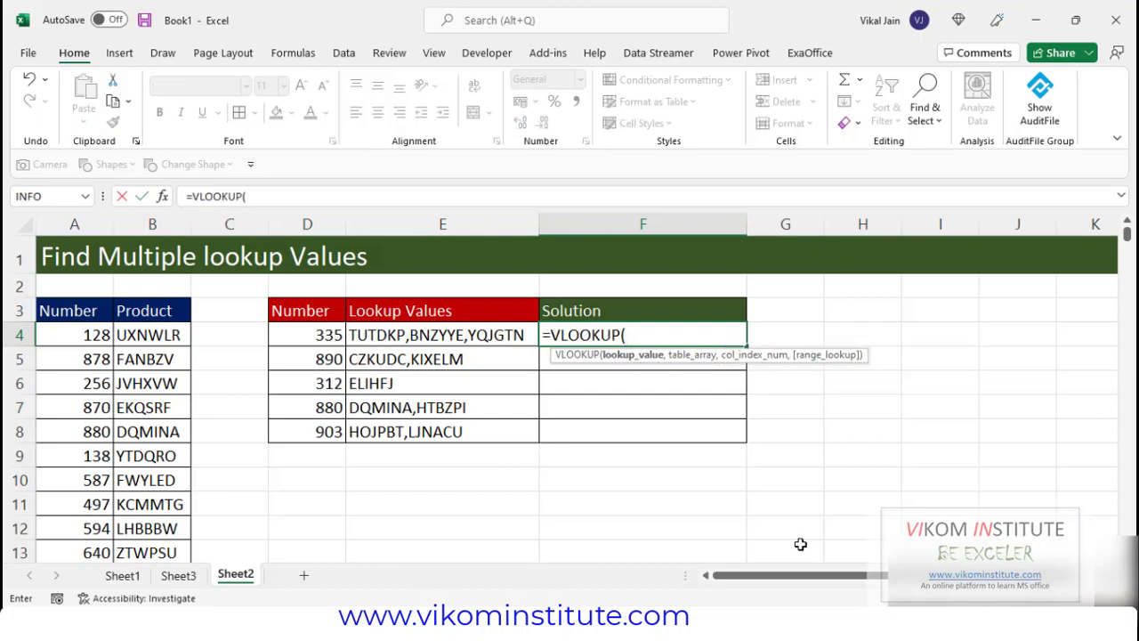
left_click(322, 336)
type(",")
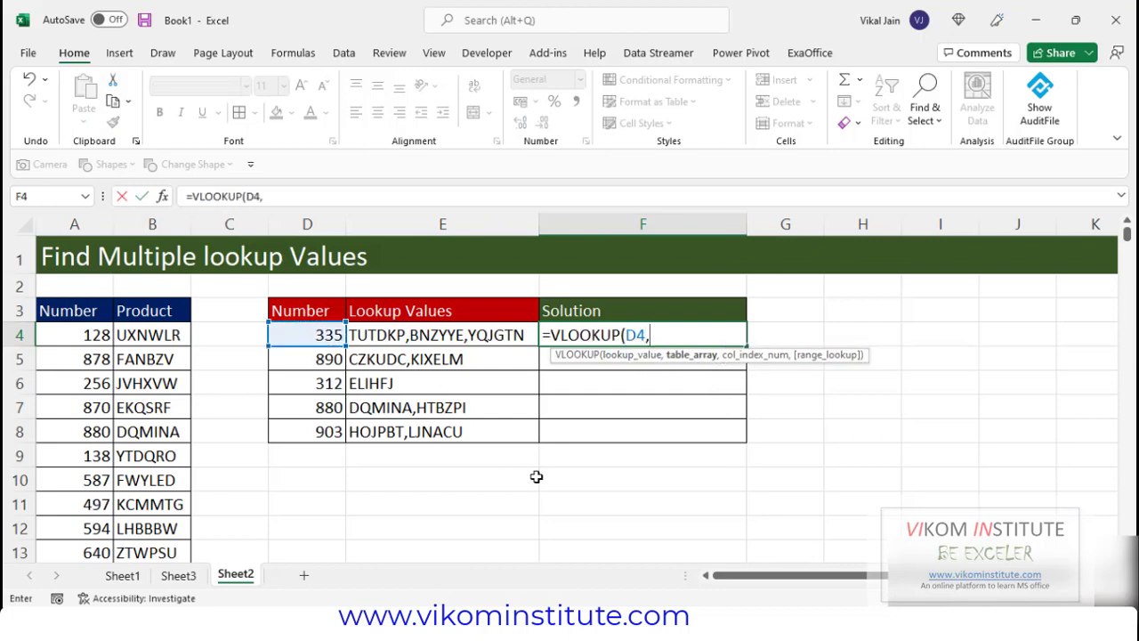
Step: Complete the VLOOKUP in F4 with the absolute table range $A$3:$B$1002, column index 2 and exact match 0
left_click(104, 309)
left_click_drag(105, 310, 173, 311)
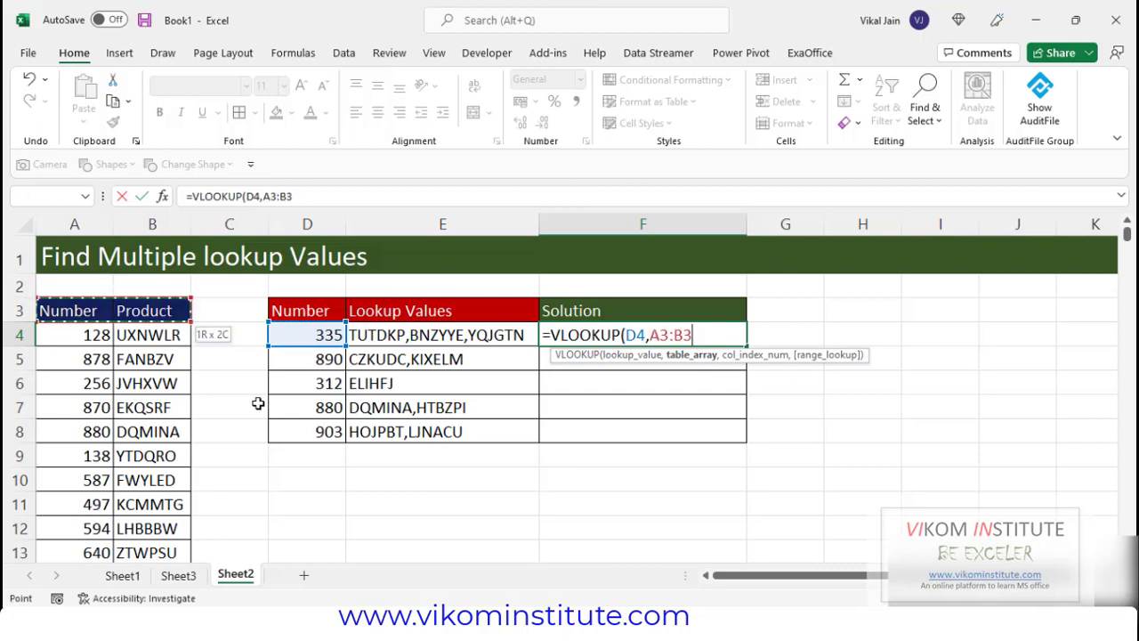
key("ctrl+shift+Down")
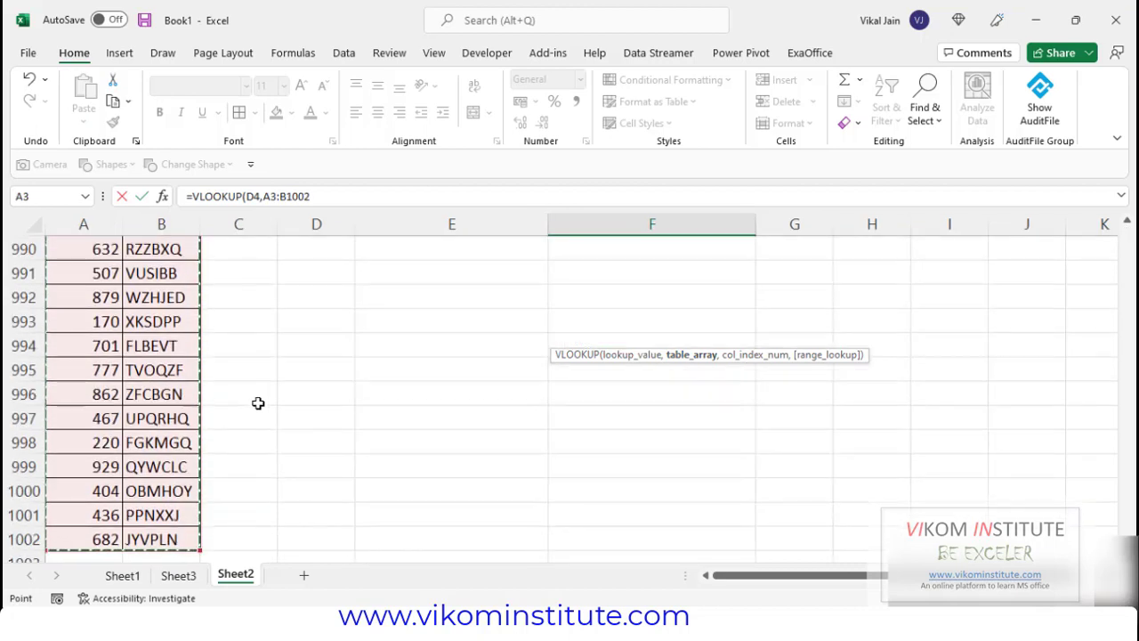
key("F4")
type(",")
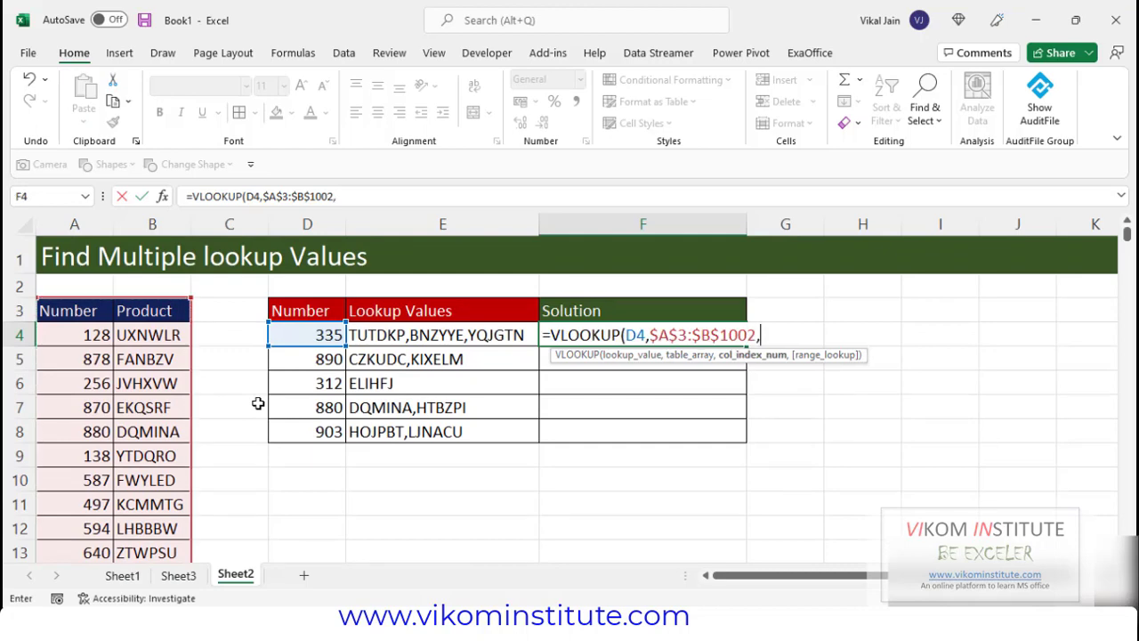
type("2,0")
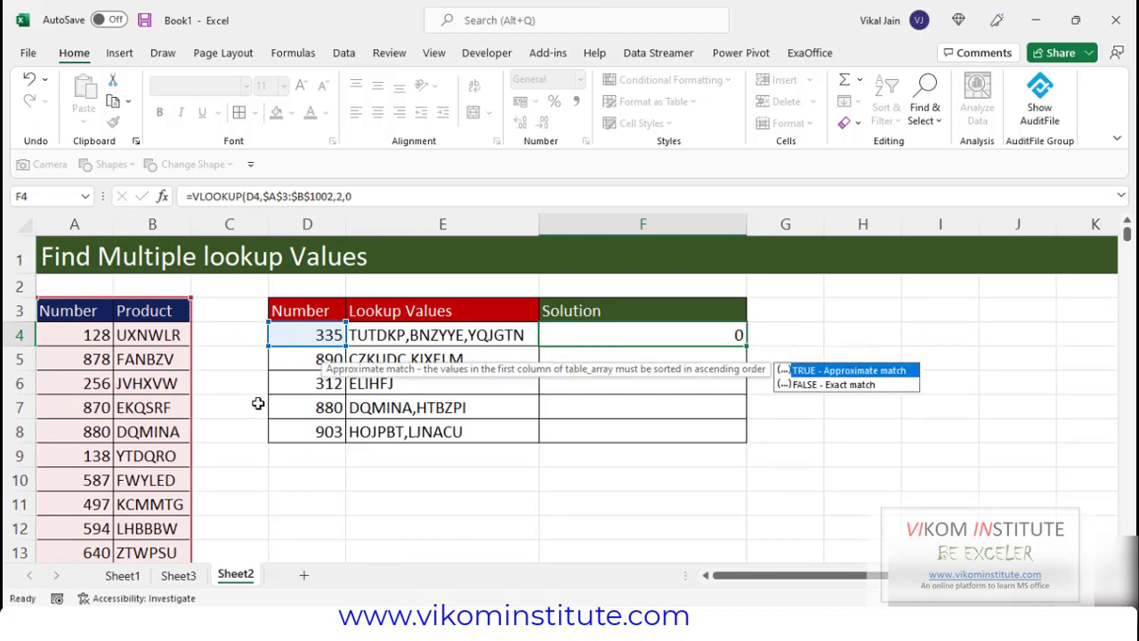
key("Return")
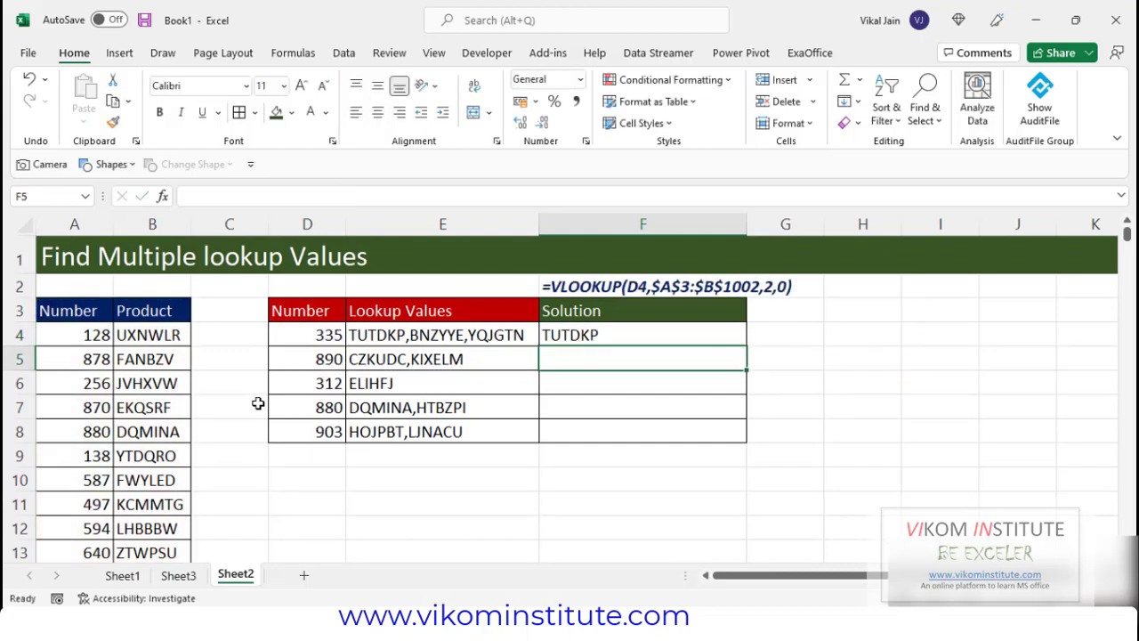
left_click(565, 337)
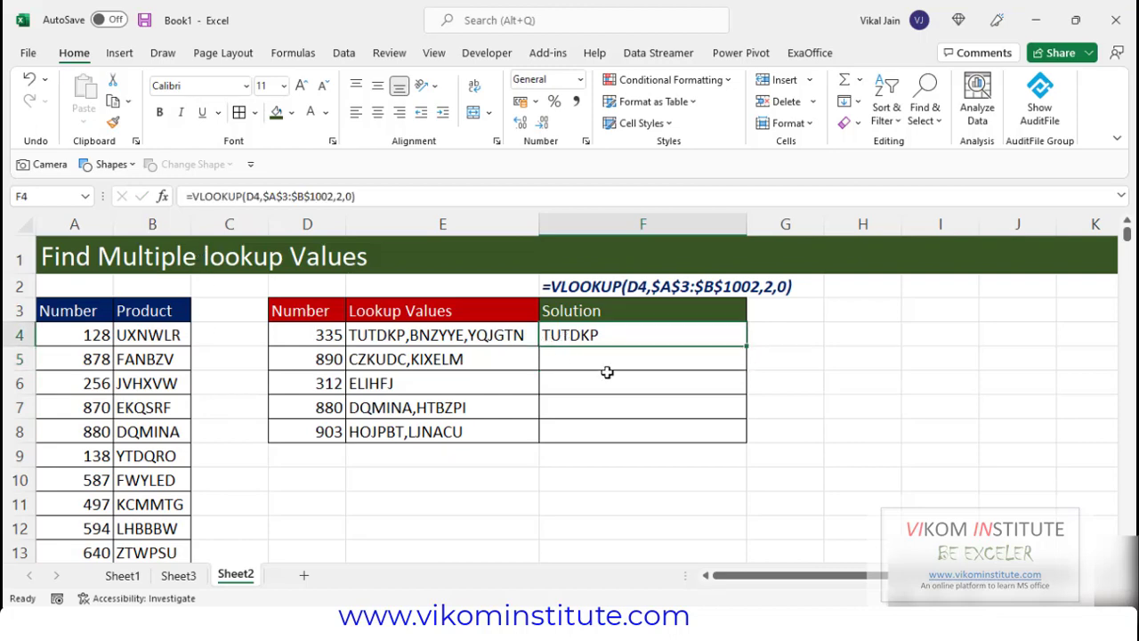
Step: Filter the source table by Number 335 to compare its first product with the VLOOKUP result, and remove the filters
left_click(82, 318)
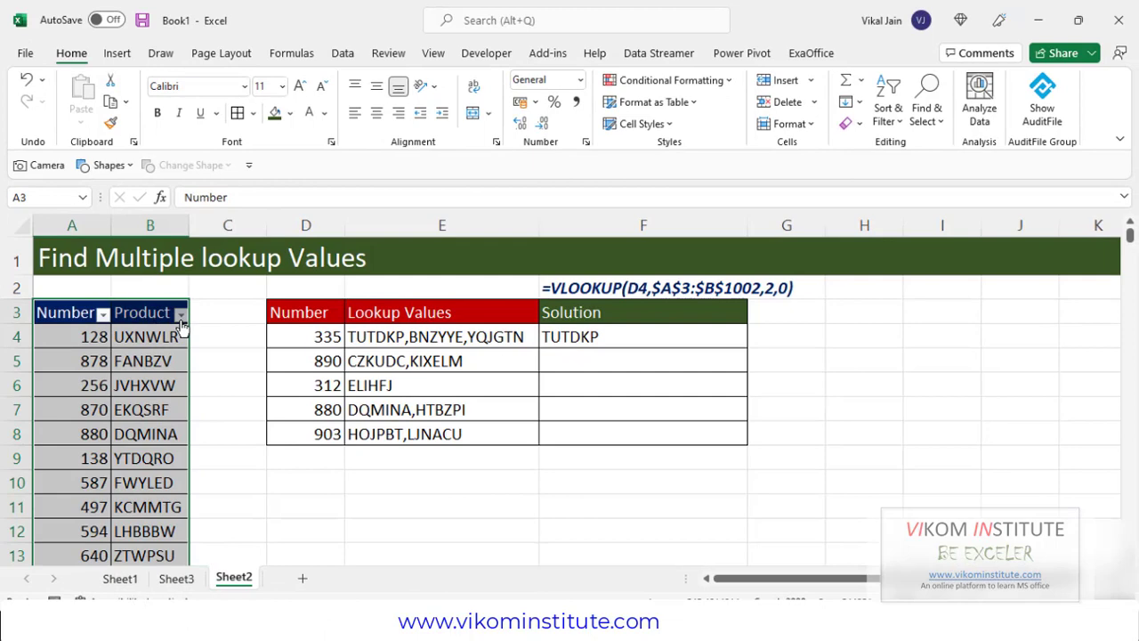
left_click(180, 314)
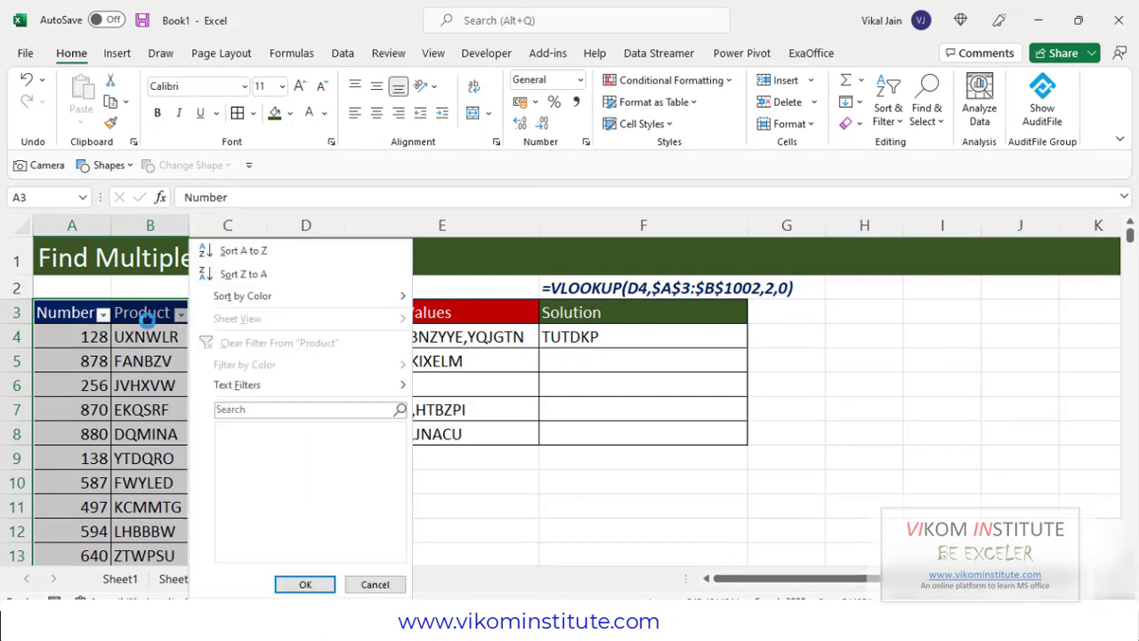
key("Escape")
left_click(103, 314)
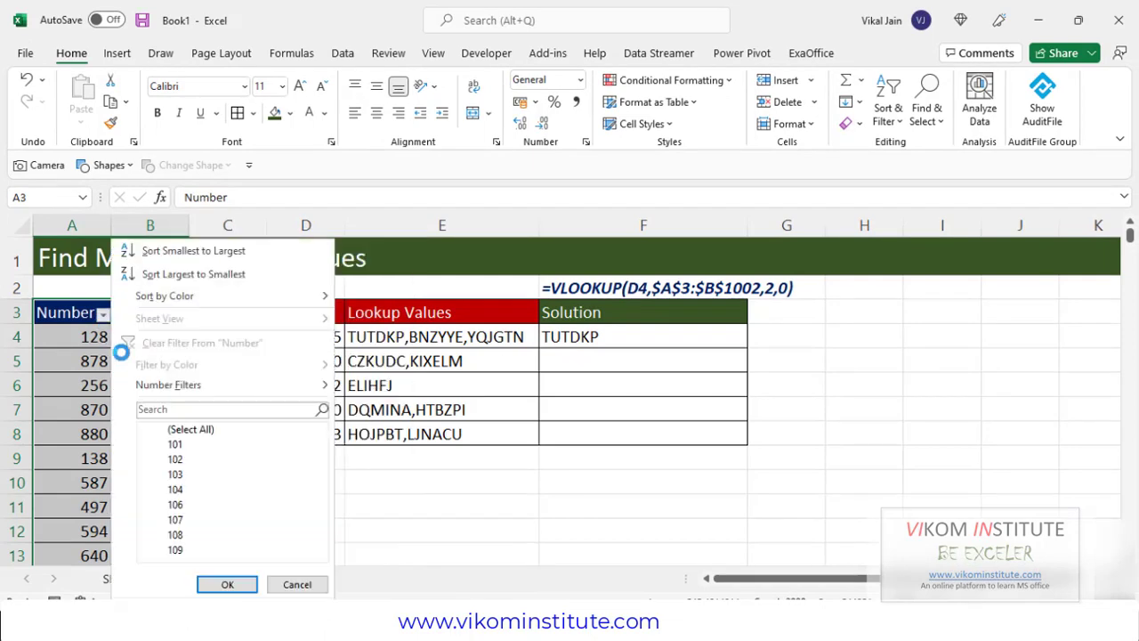
type("33")
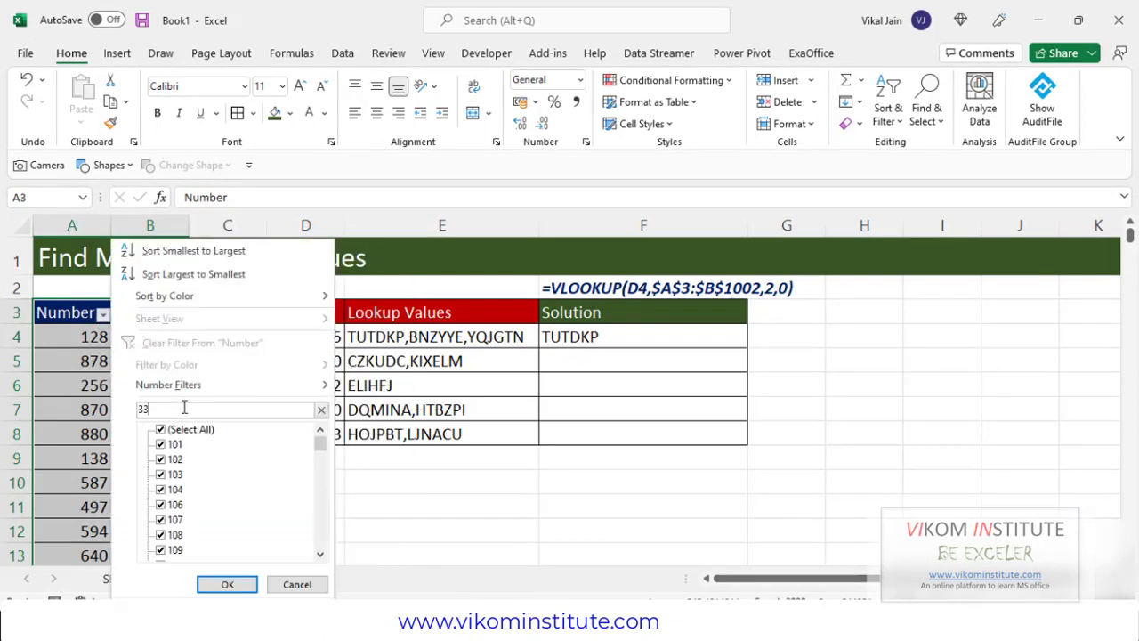
type("5")
key("Return")
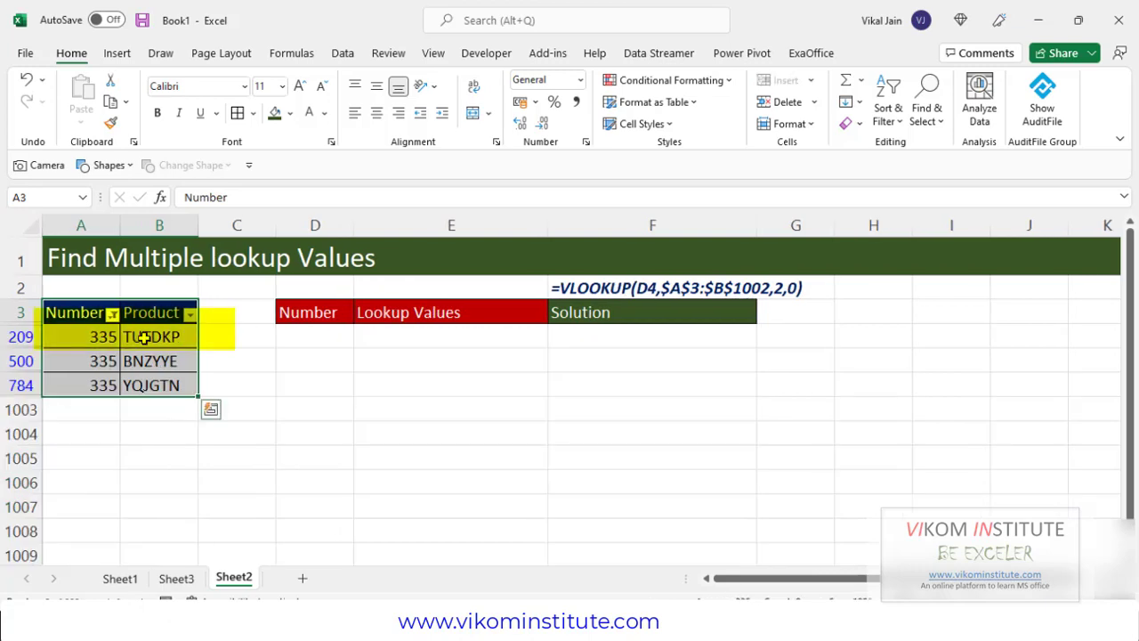
left_click(144, 337)
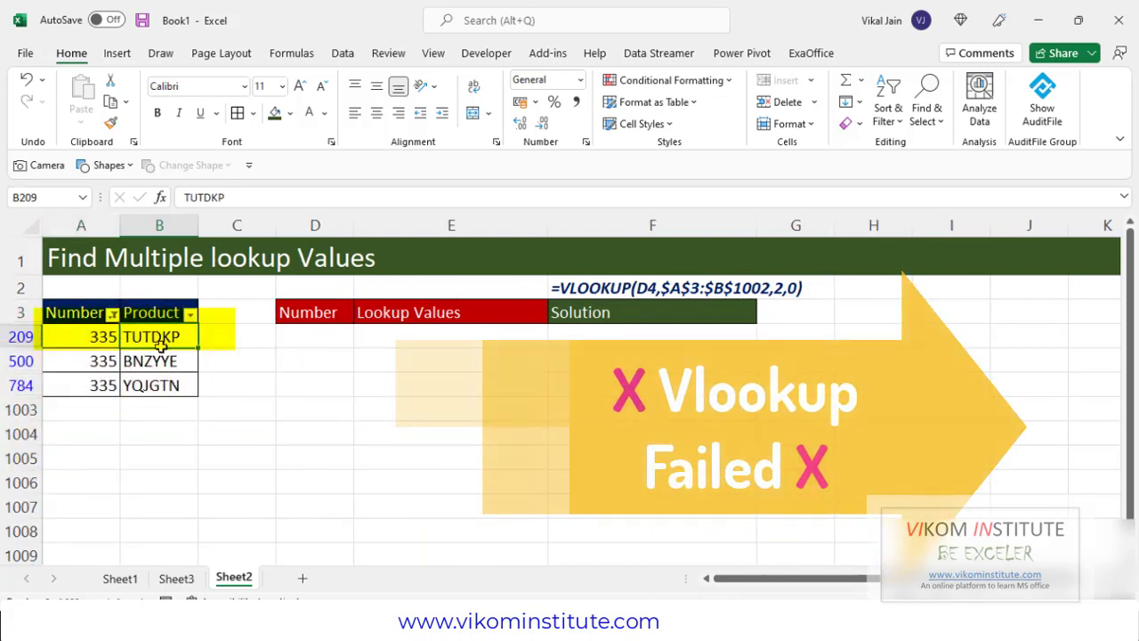
key("ctrl+shift+l")
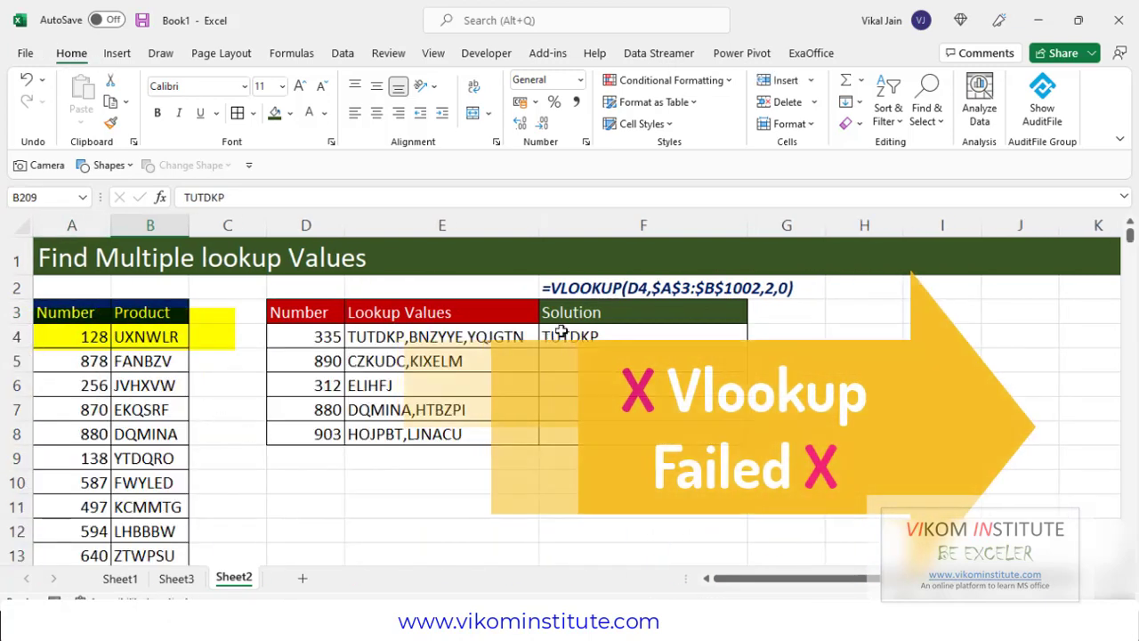
Step: Clear the VLOOKUP from F4 and start an XLOOKUP formula there with D4 as the lookup value
left_click(560, 334)
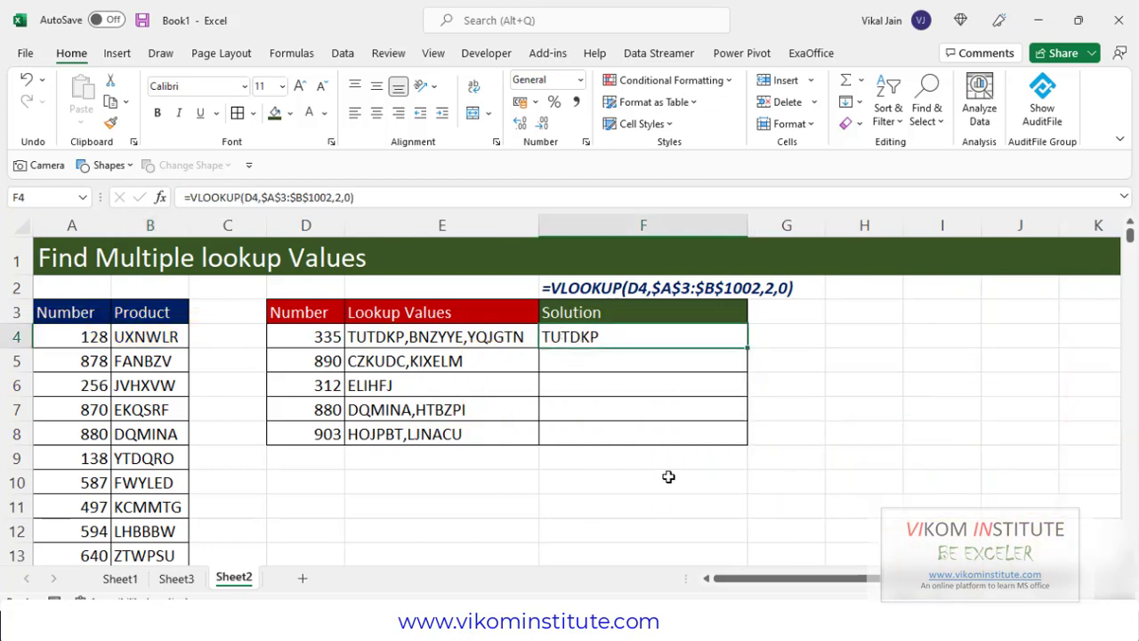
key("Delete")
type("=xl")
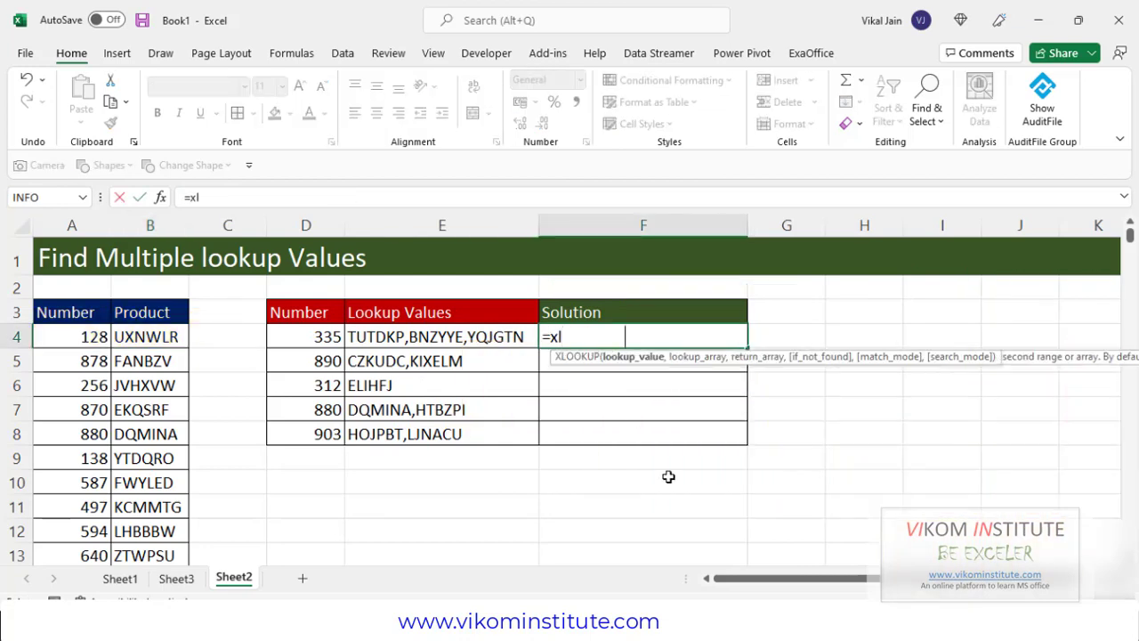
key("Tab")
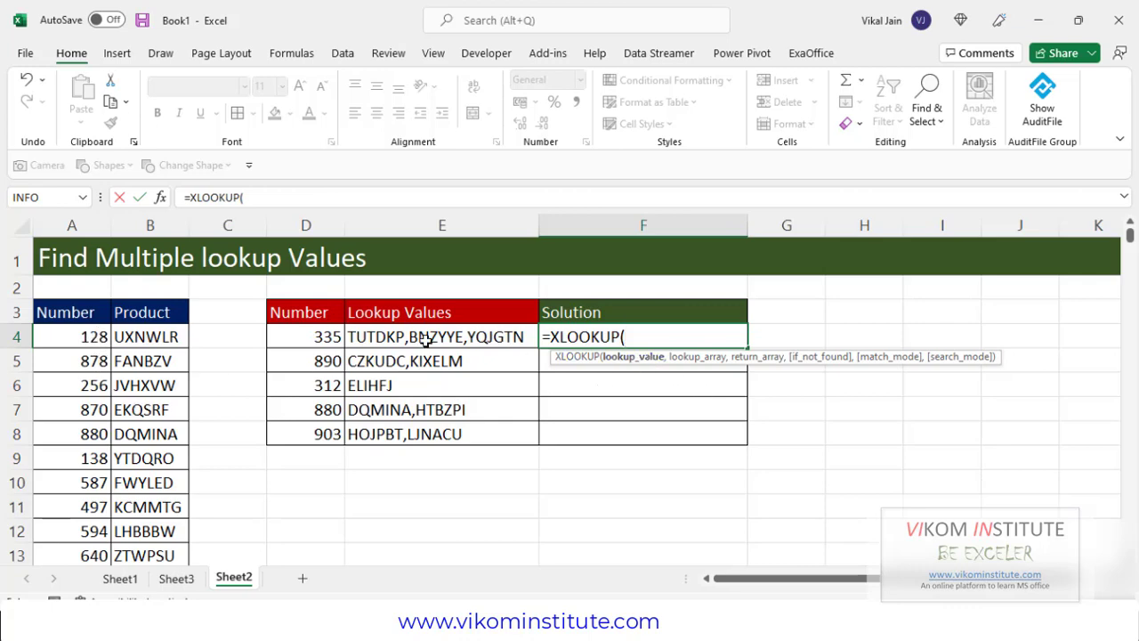
left_click(336, 338)
type(",")
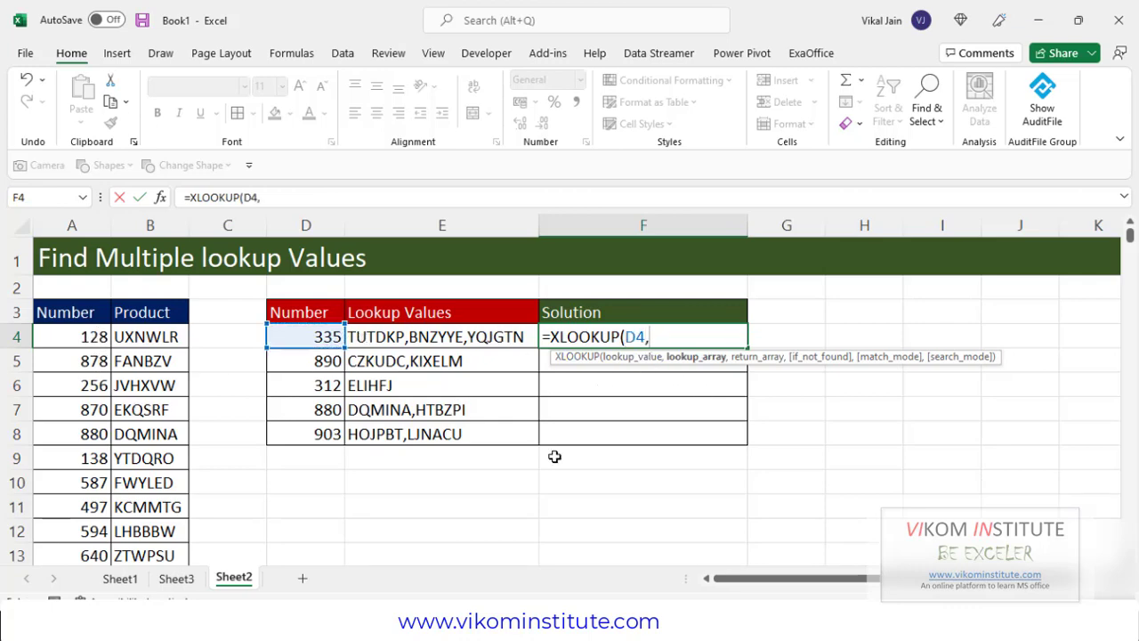
Step: Set the lookup array of the XLOOKUP in F4 to the absolute Number range $A$3:$A$1002
left_click(80, 316)
key("ctrl+shift+Down")
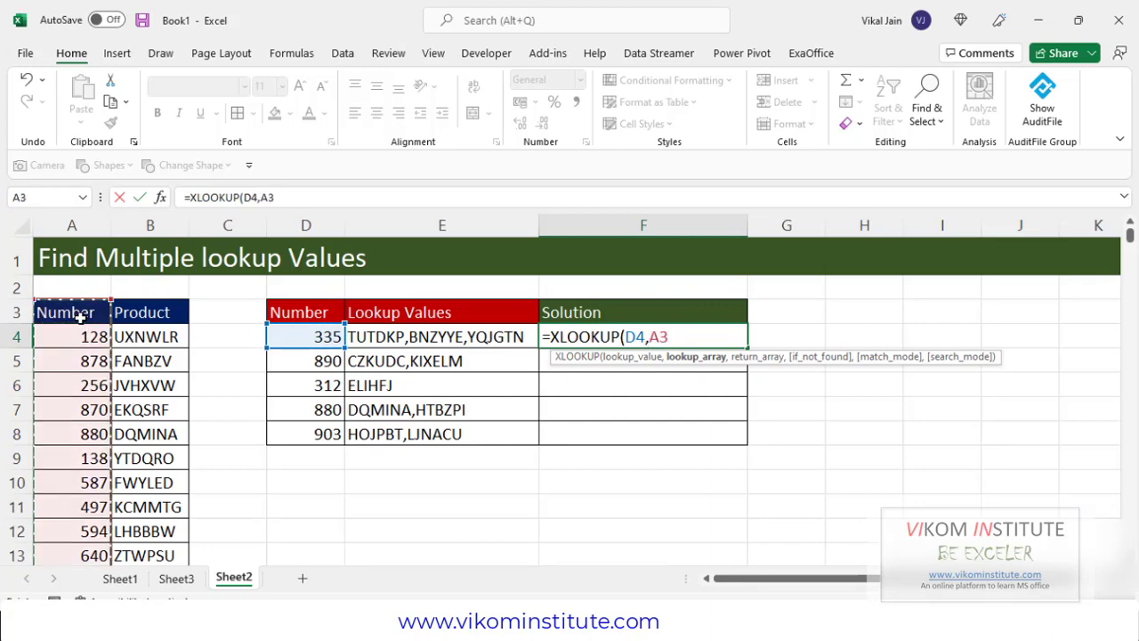
key("F4")
key("ctrl+BackSpace")
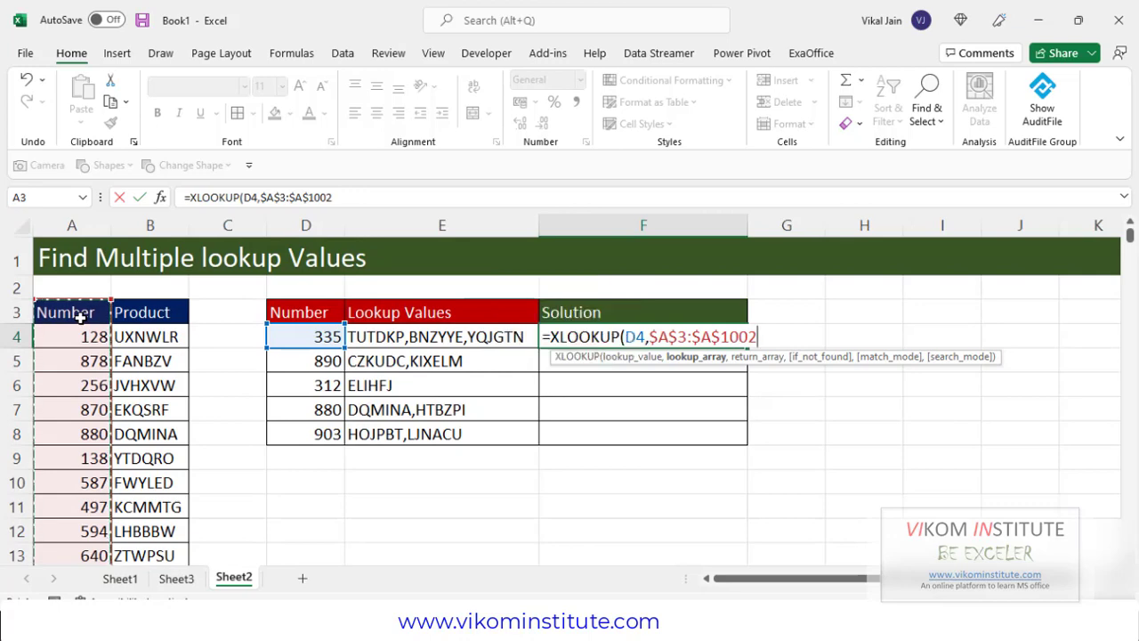
type(",")
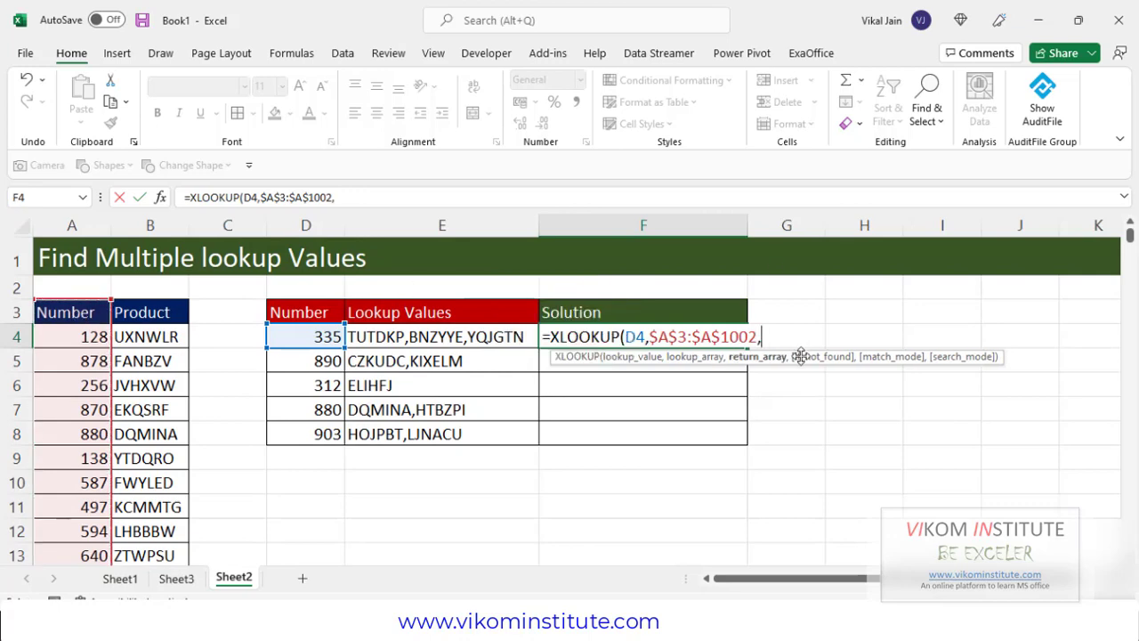
Step: Complete the XLOOKUP in F4 with the absolute return array $B$3:$B$1002, default not-found and match arguments, and search mode 1 (first-to-last)
left_click(165, 315)
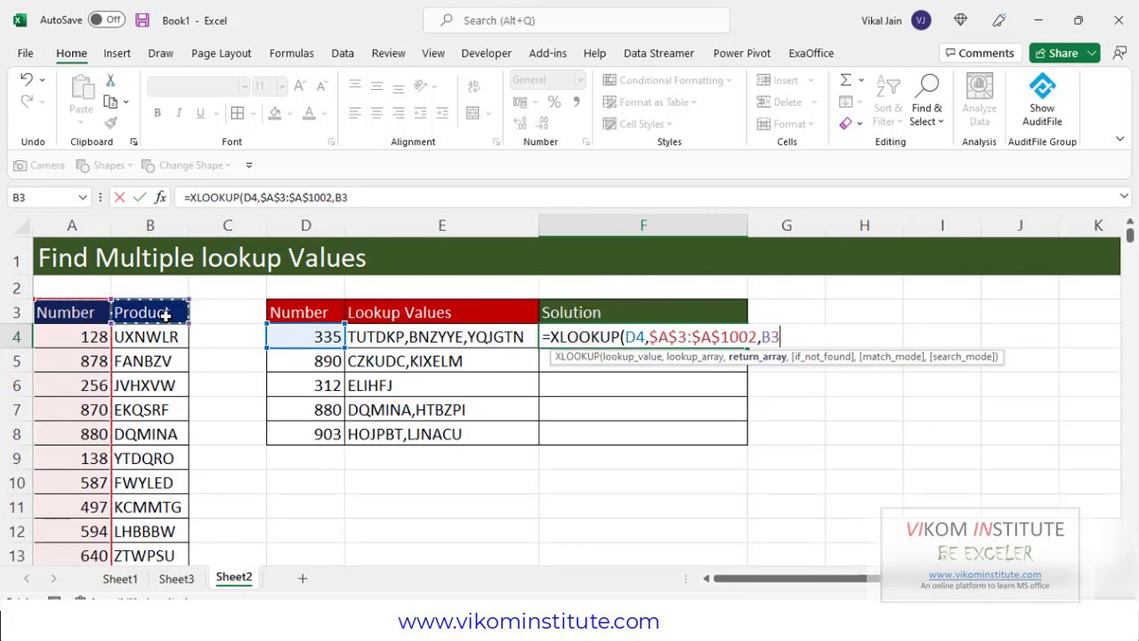
key("ctrl+shift+Down")
key("F4")
key("ctrl+BackSpace")
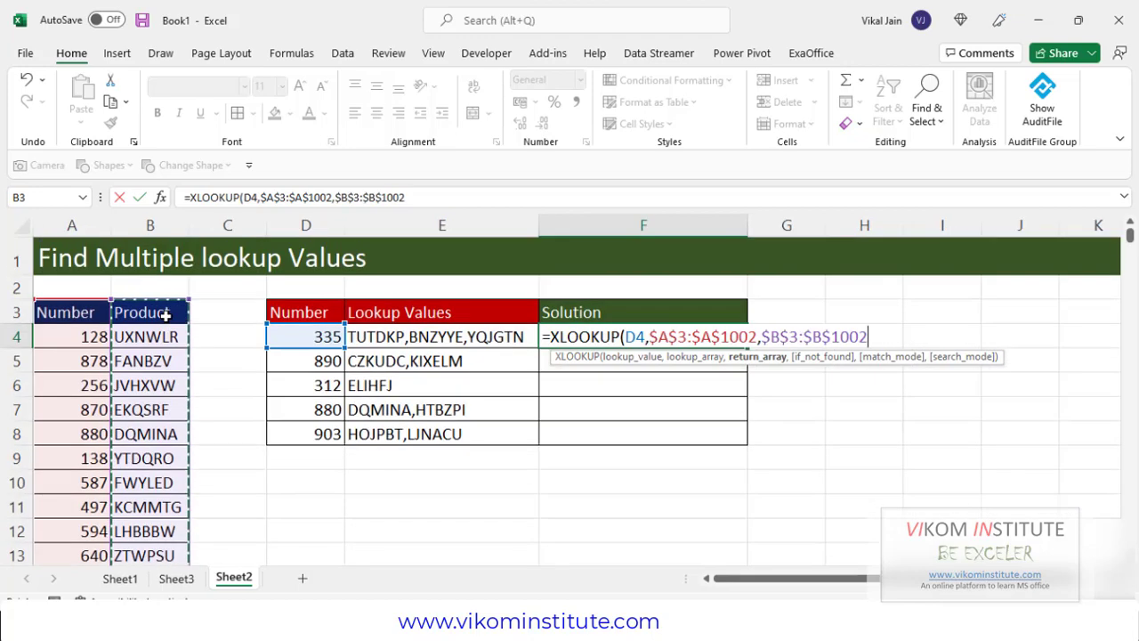
type(",,")
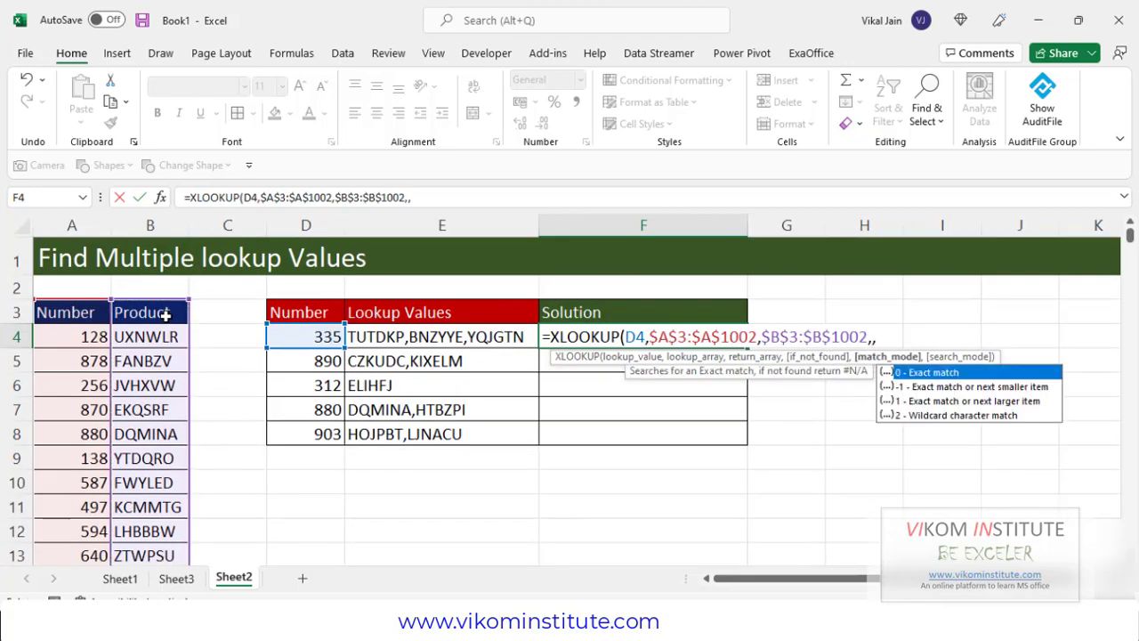
type(",")
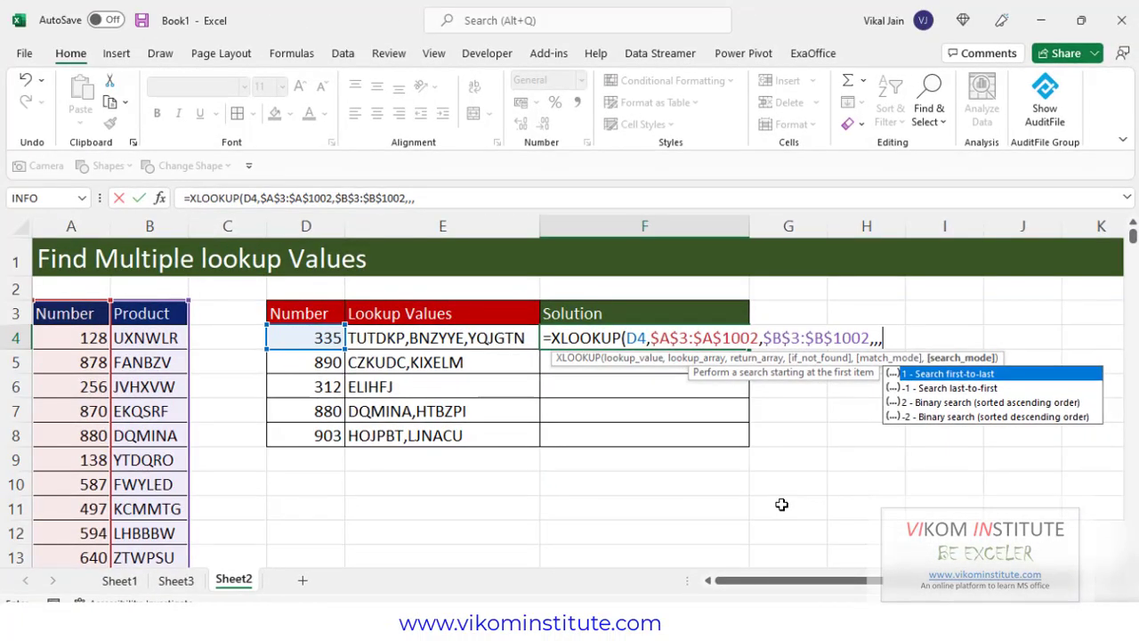
type("1")
key("Return")
left_click(561, 338)
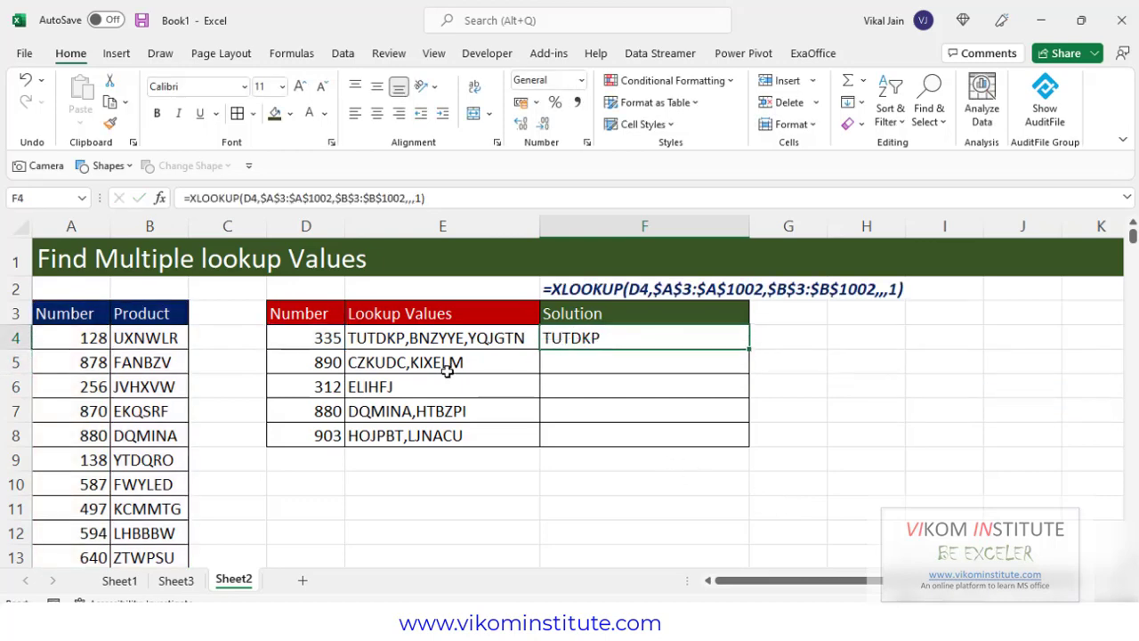
Step: Add filters to the source table A3:B1002 and filter its Number column by 335
left_click_drag(98, 325, 151, 316)
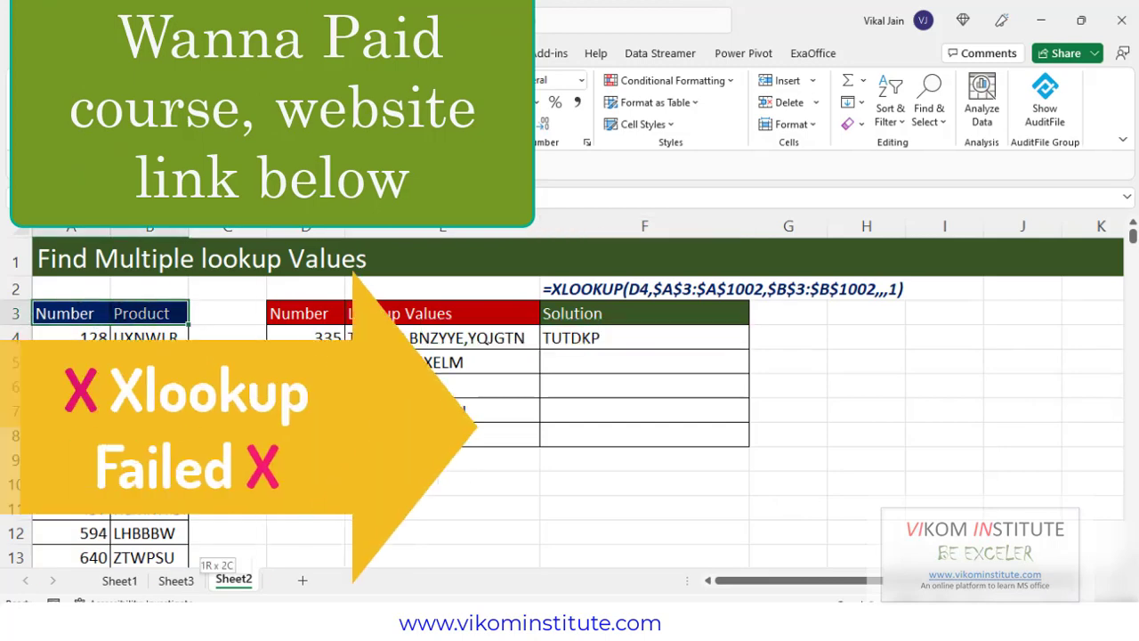
key("ctrl+shift+Down")
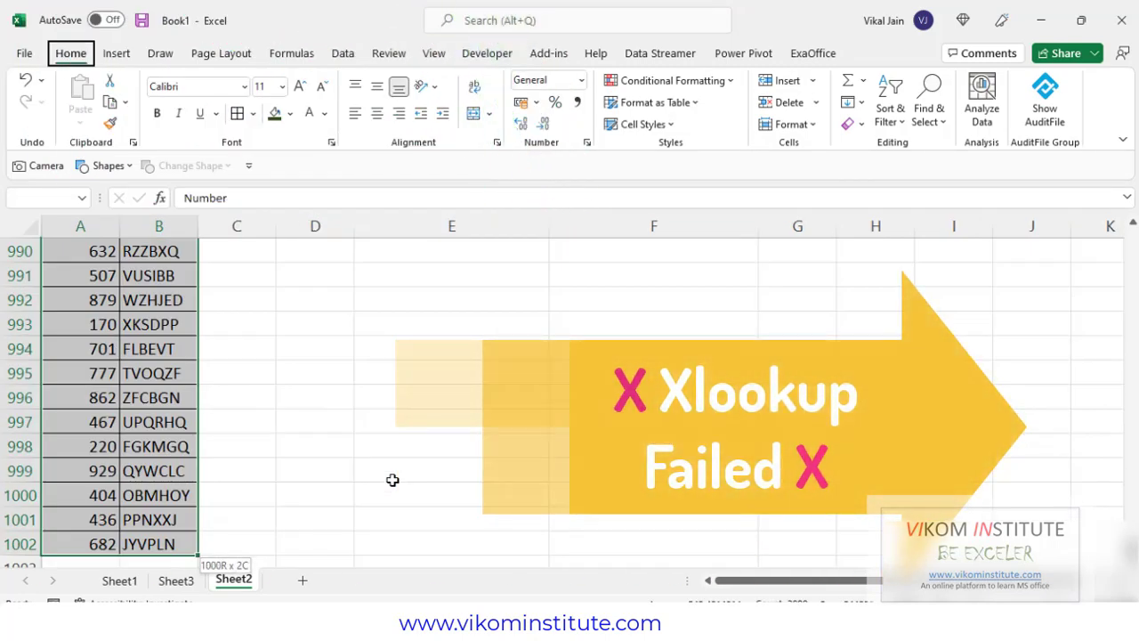
key("Up")
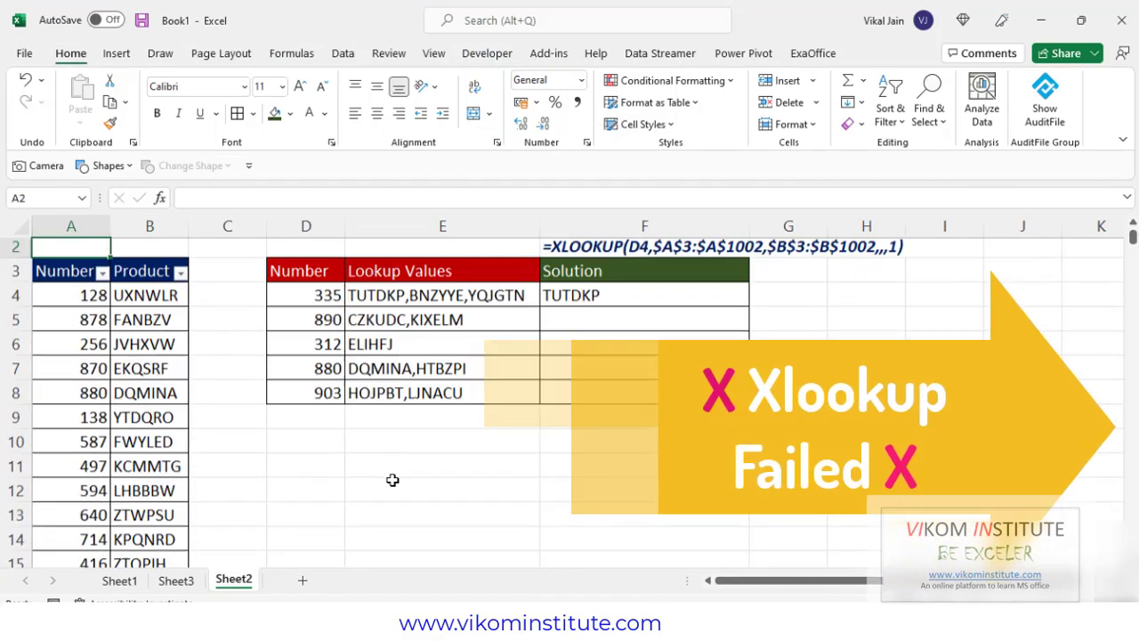
key("Down")
key("Right")
key("Left")
key("alt+Down")
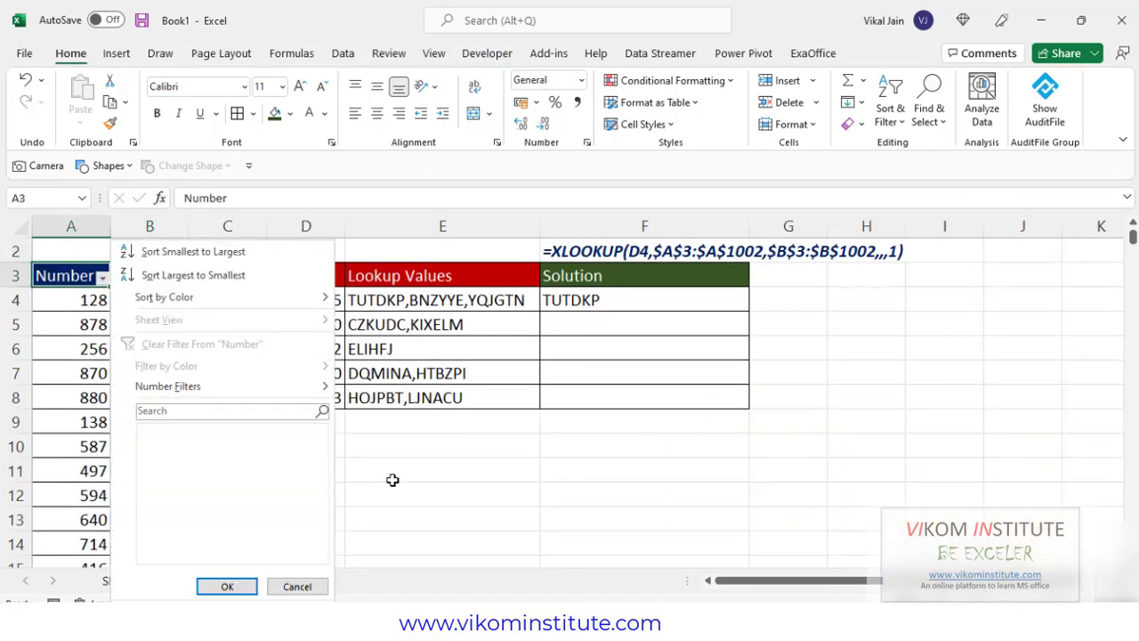
type("335")
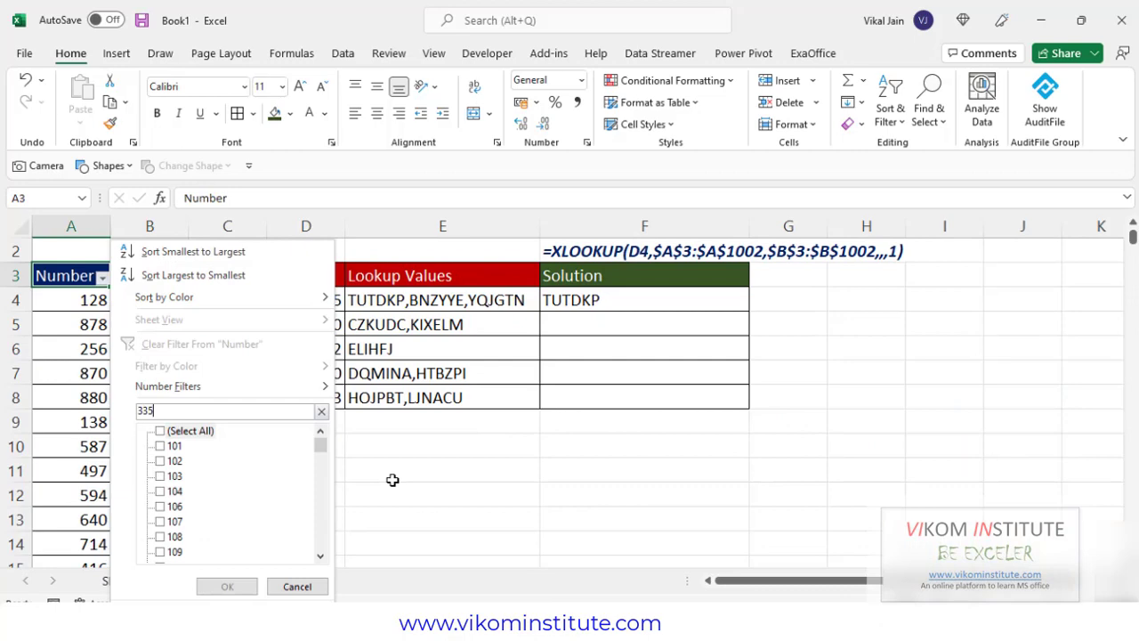
key("Return")
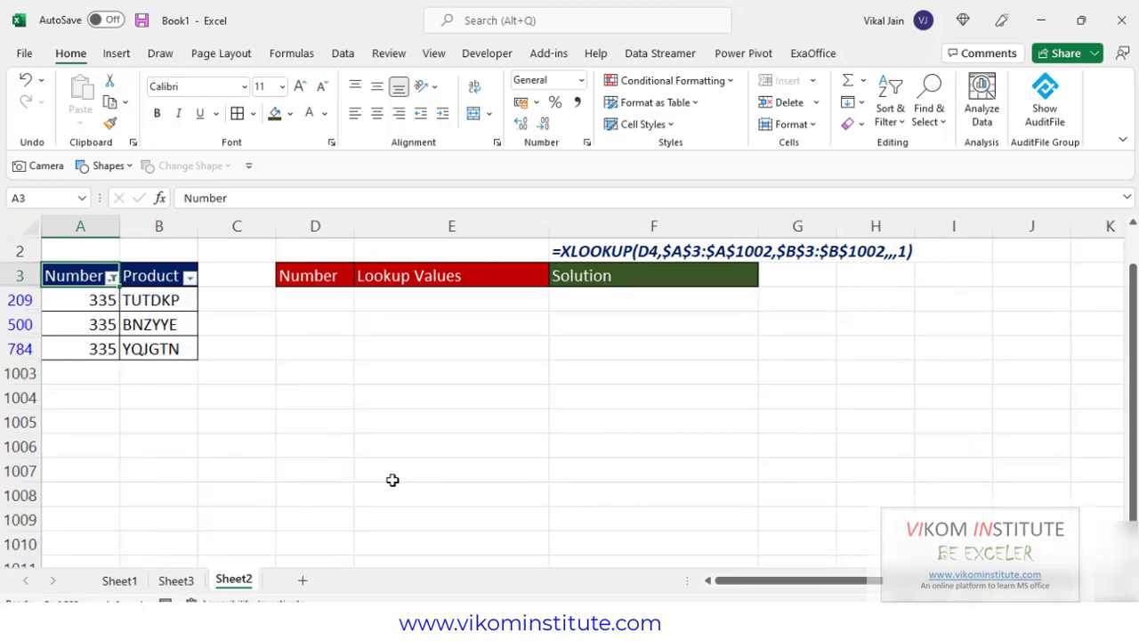
Step: Check the first product listed for 335 against the XLOOKUP result, and remove the filters
key("Down")
key("Right")
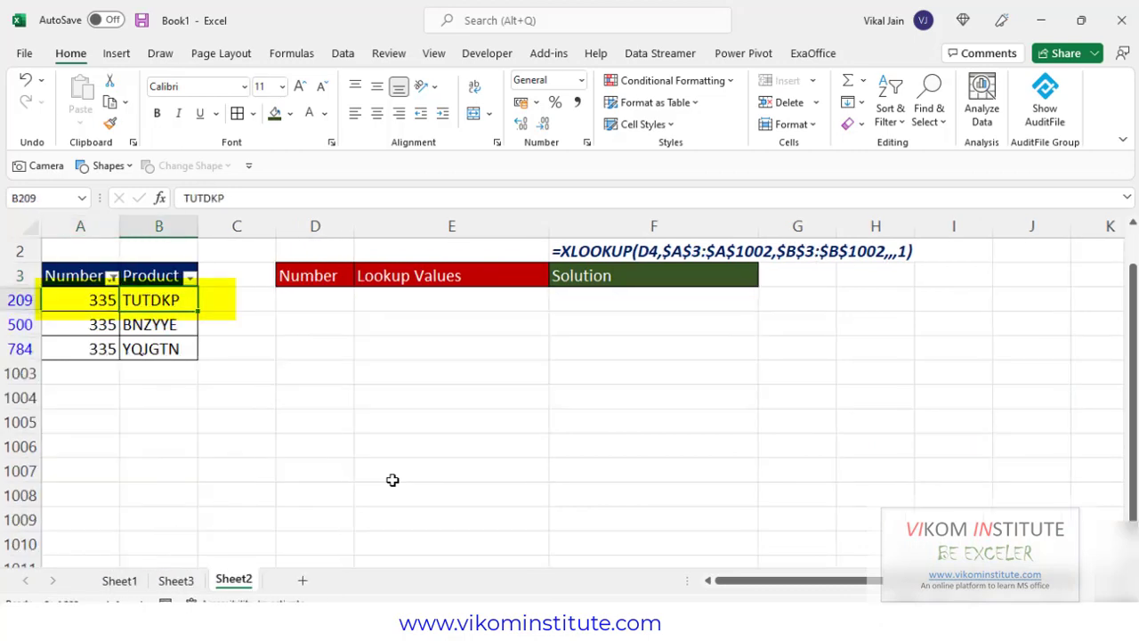
key("alt+d")
key("f")
key("f")
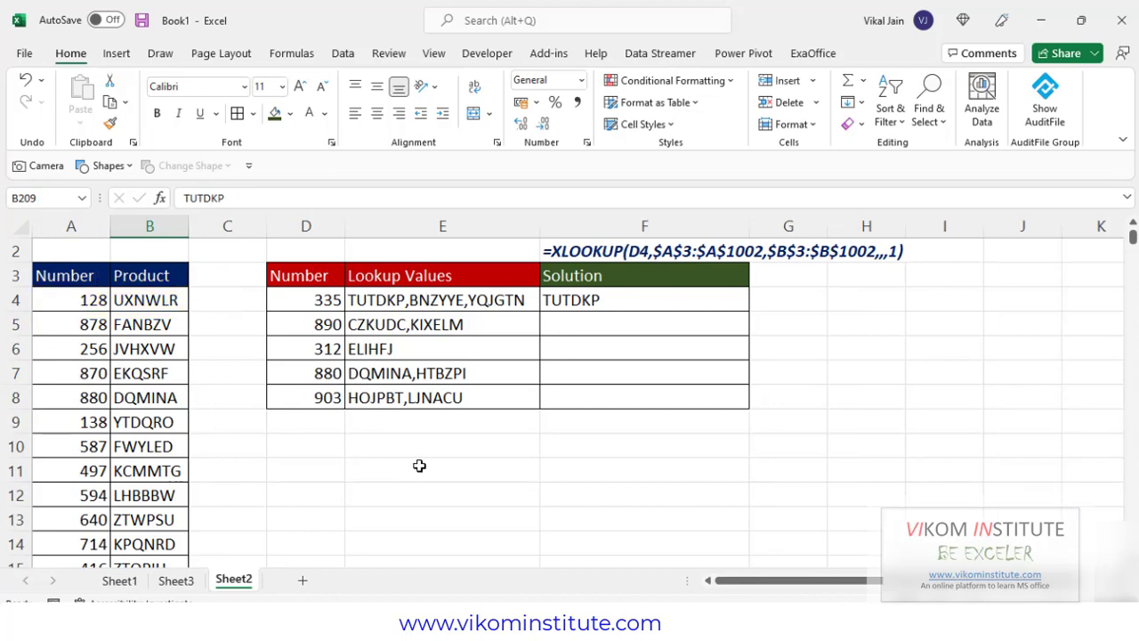
Step: Change the search mode of the XLOOKUP in F4 to -1 for a last-to-first search
left_click(604, 305)
key("F2")
key("Left")
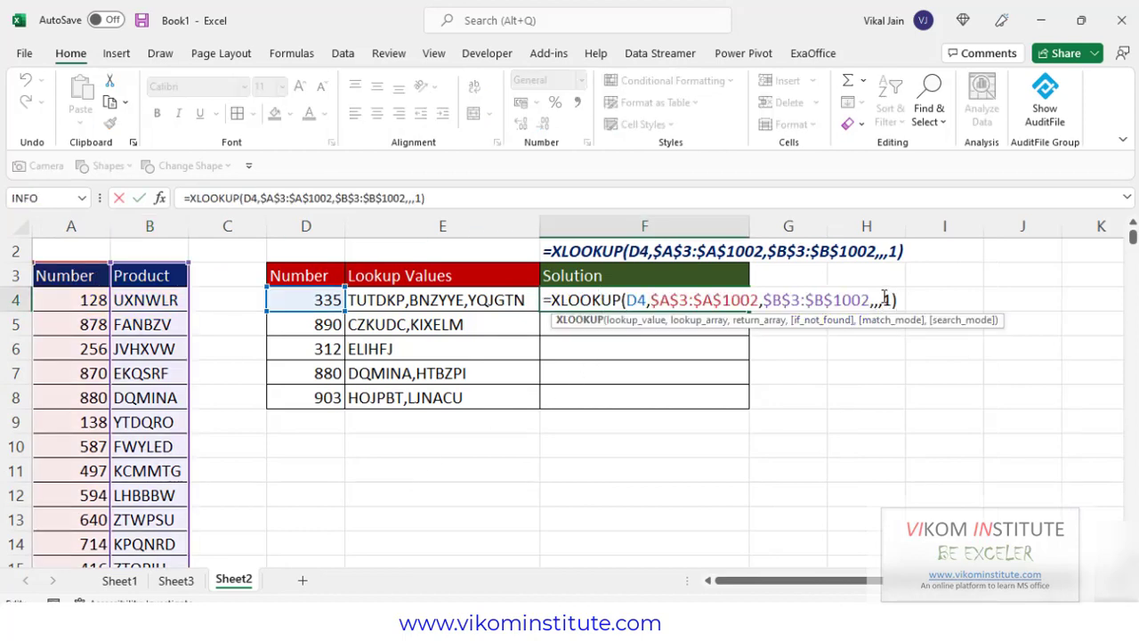
key("Left")
type("-")
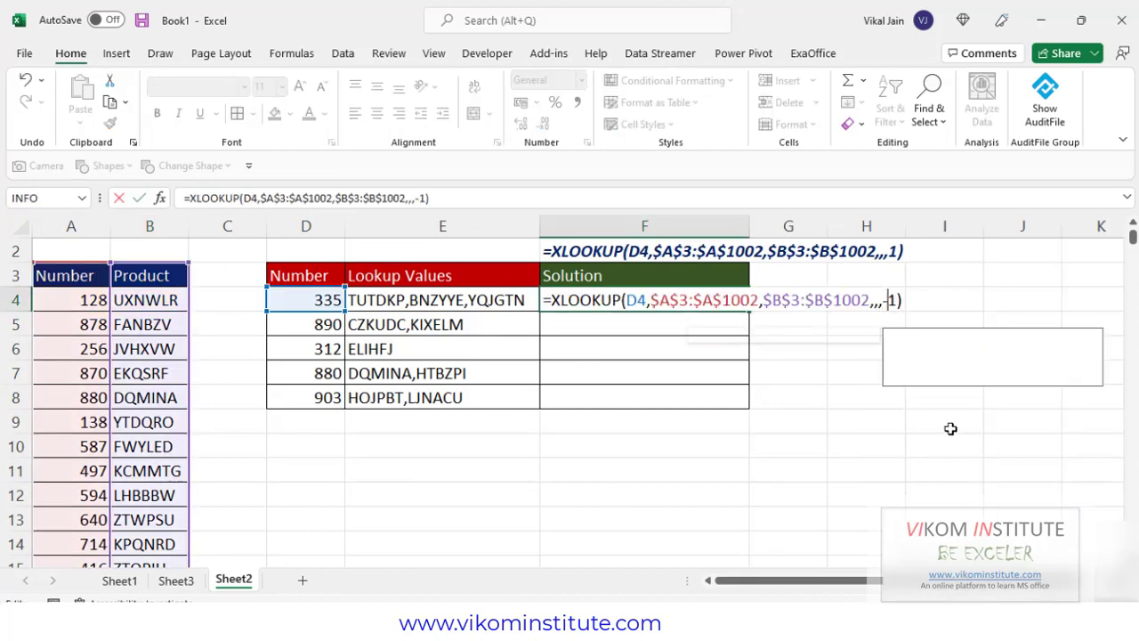
key("Return")
Step: Apply filters to the Number and Product table again and show only the rows with Number 335
key("Up")
key("Left")
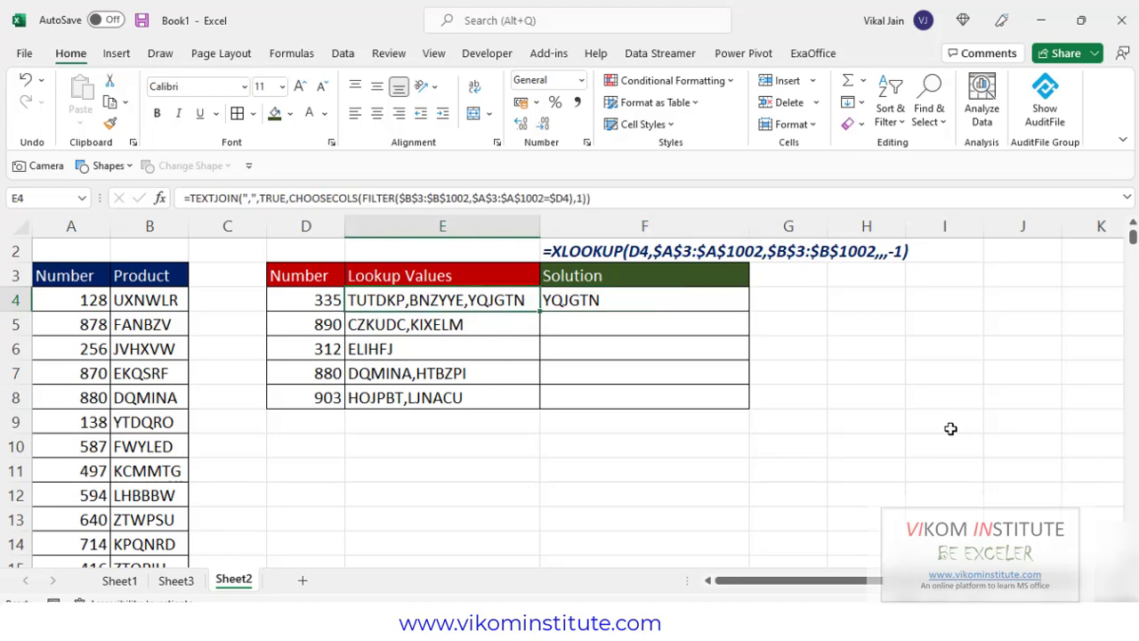
key("Home")
key("Up")
key("shift+Right")
key("ctrl+shift+Down")
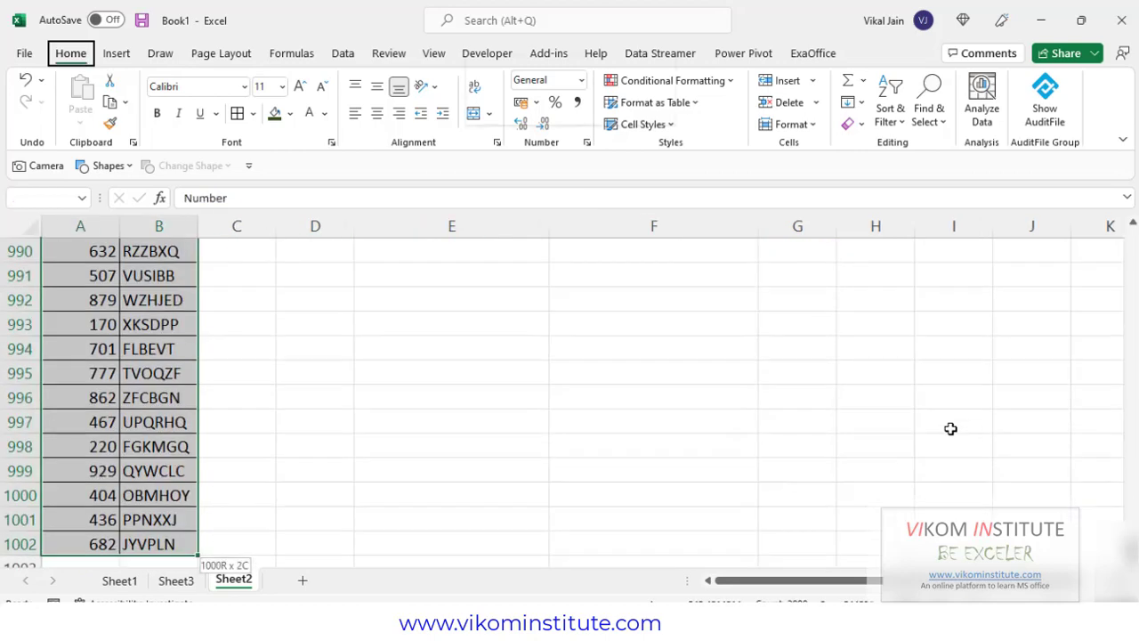
key("Up")
key("Down")
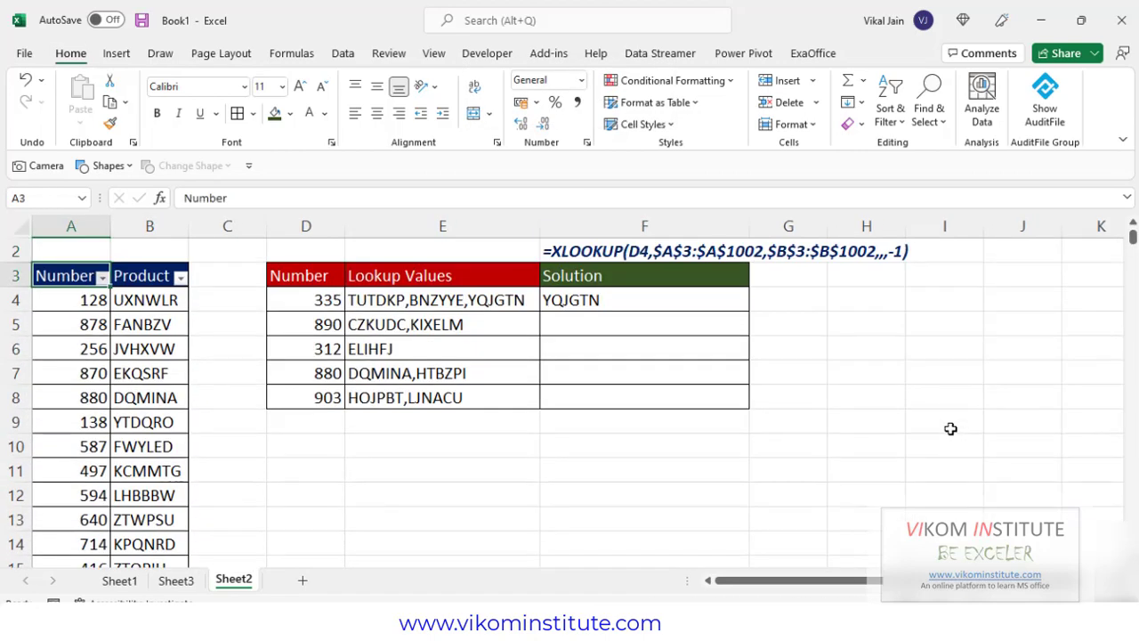
key("alt+Down")
key("Down")
key("Down")
key("Down")
key("Down")
key("Down")
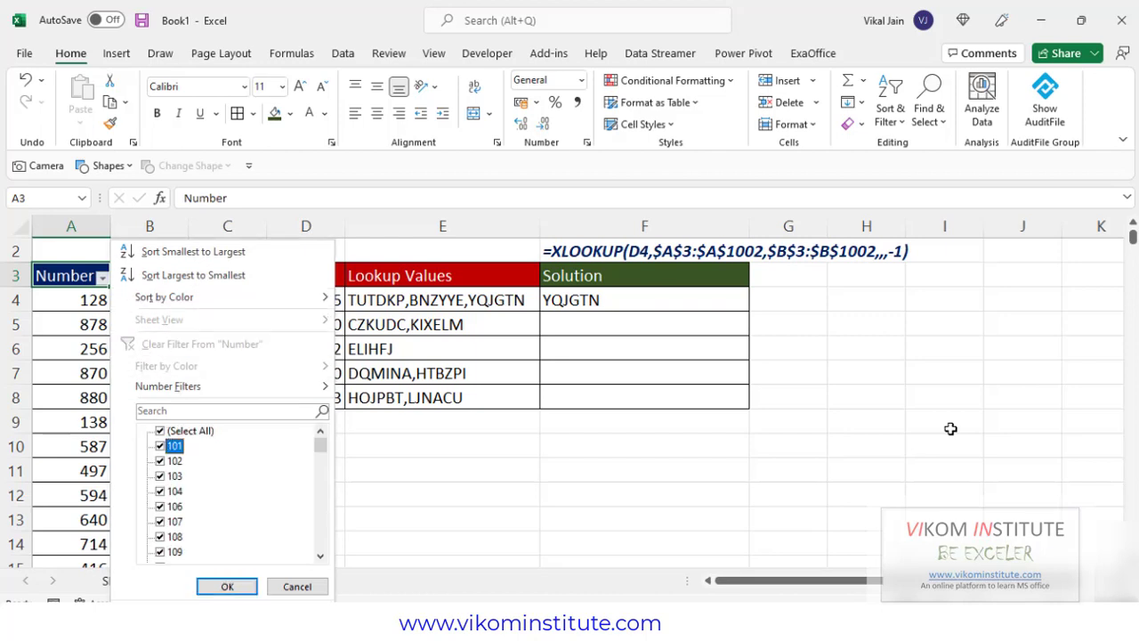
key("Up")
type("335")
key("Return")
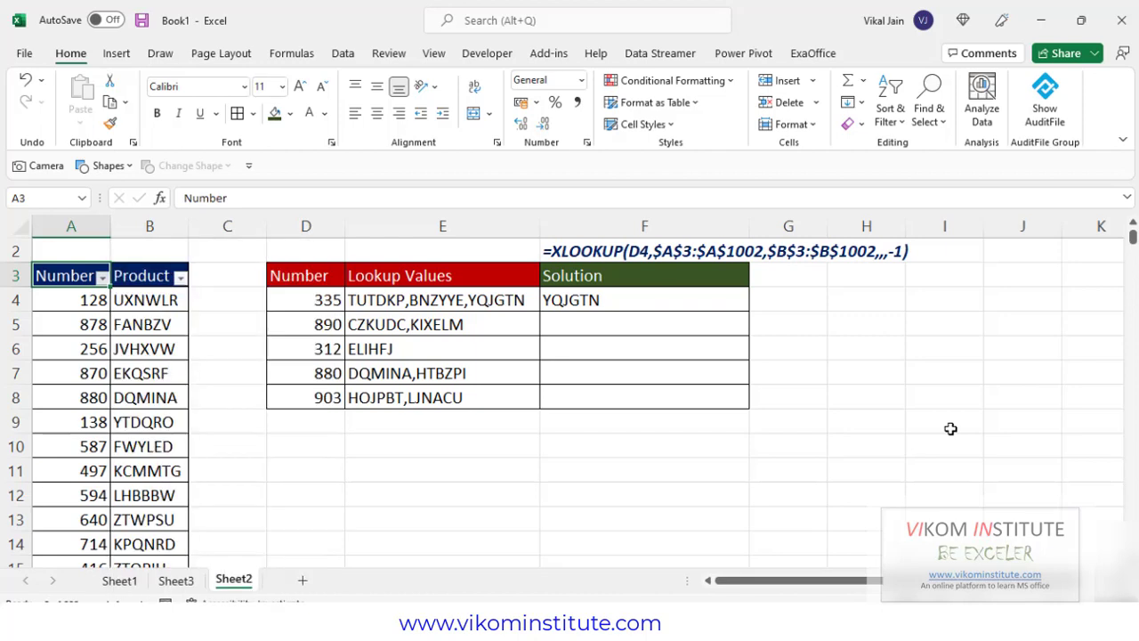
Step: Check the last product listed for 335 against the last-to-first XLOOKUP result, and remove the filters
key("Down")
key("Down")
key("Down")
key("Right")
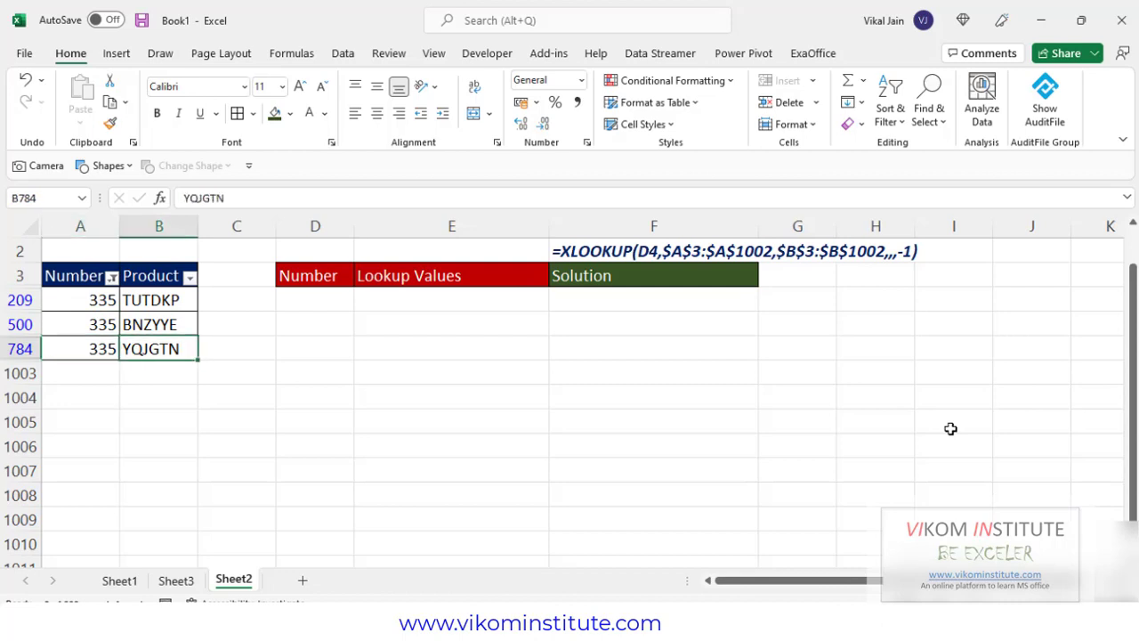
key("Left")
key("Up")
key("Up")
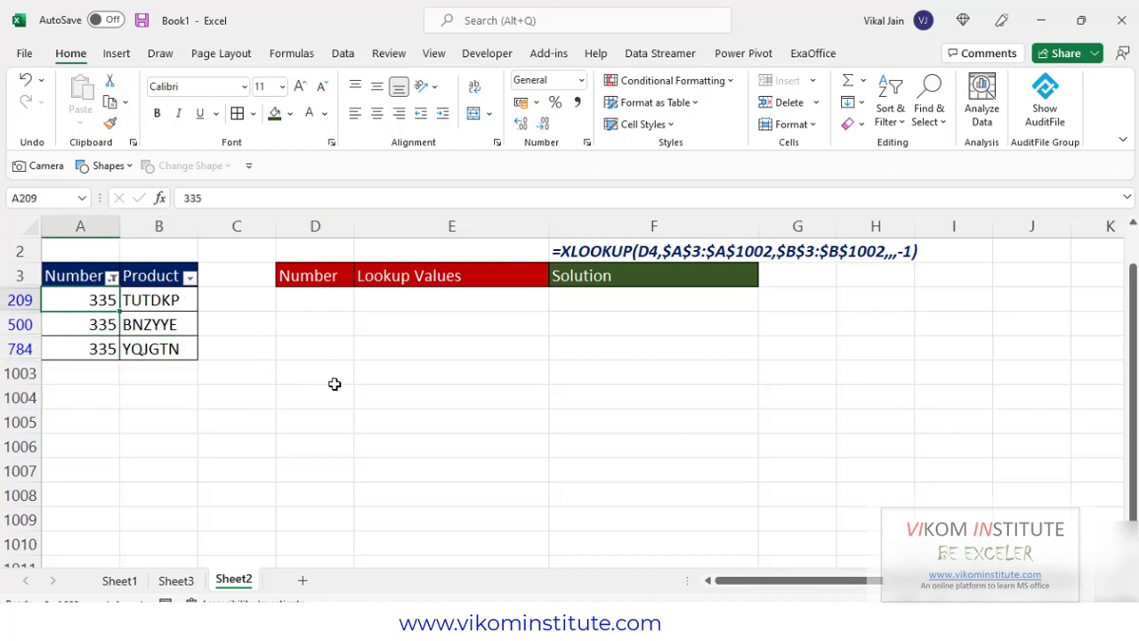
key("ctrl+shift+l")
scroll(458, 361, "up", 1)
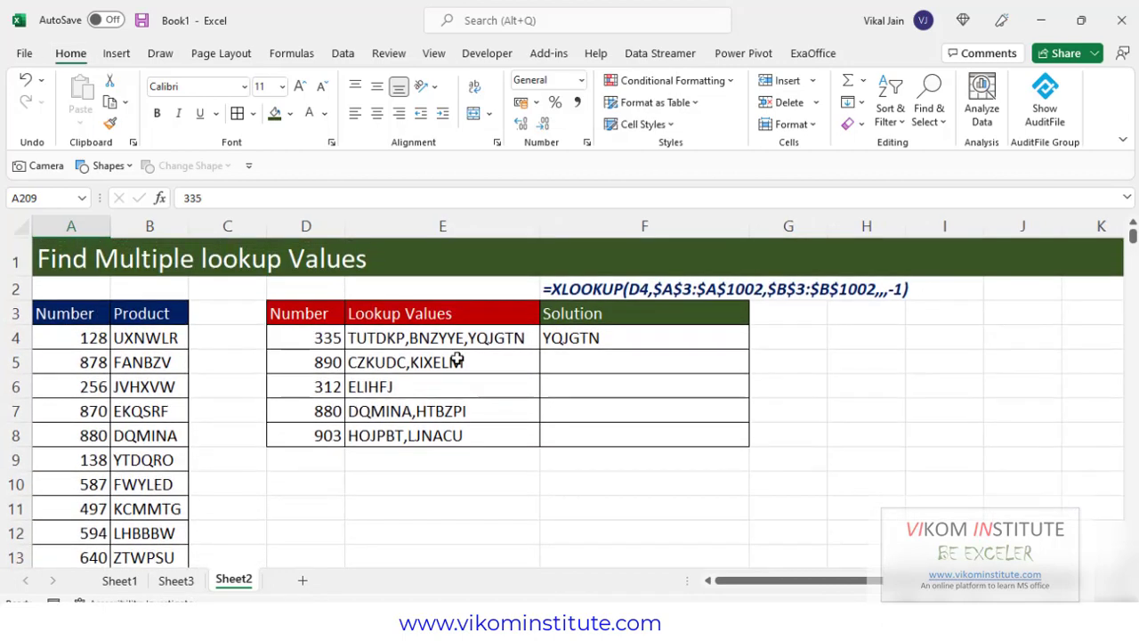
Step: Clear the XLOOKUP from F4 and start a FILTER formula there
left_click(583, 338)
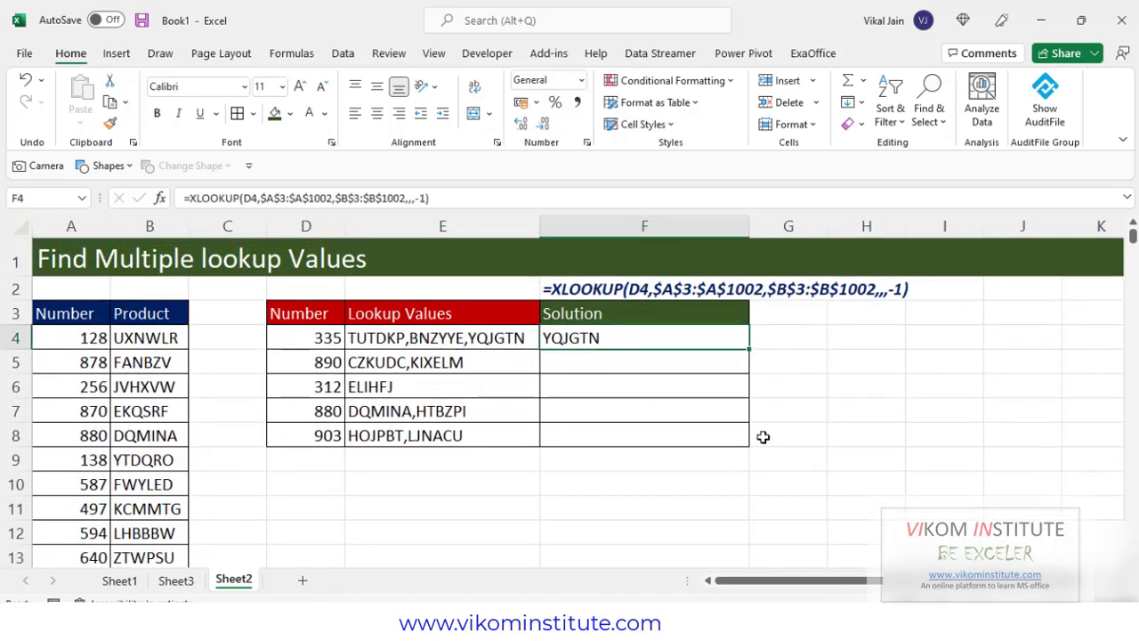
key("Delete")
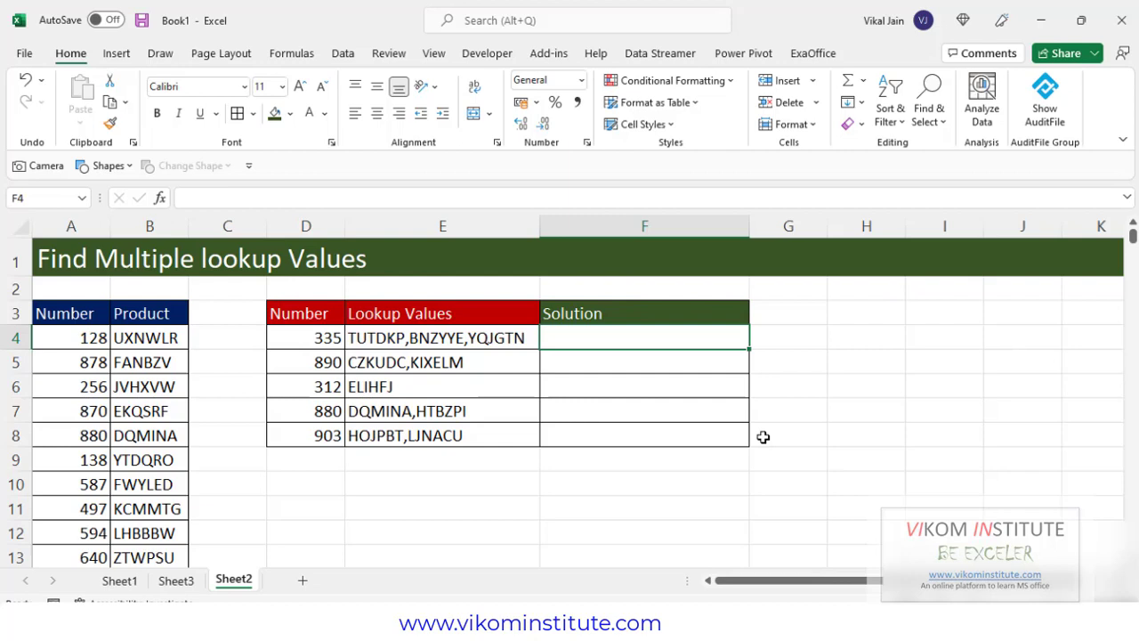
type("=filter")
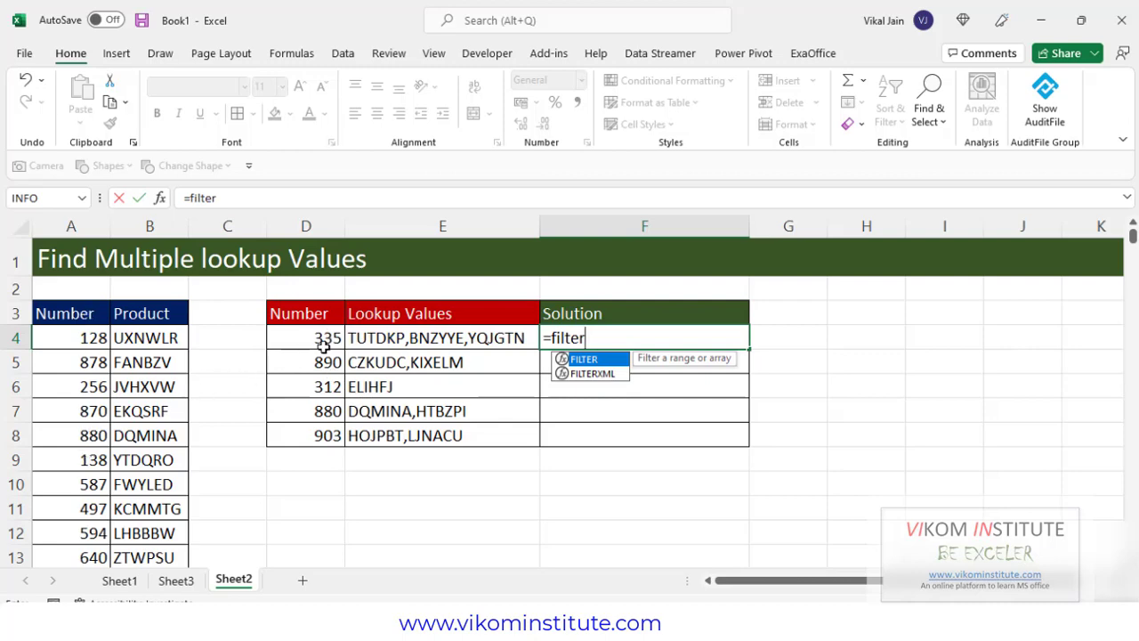
key("Tab")
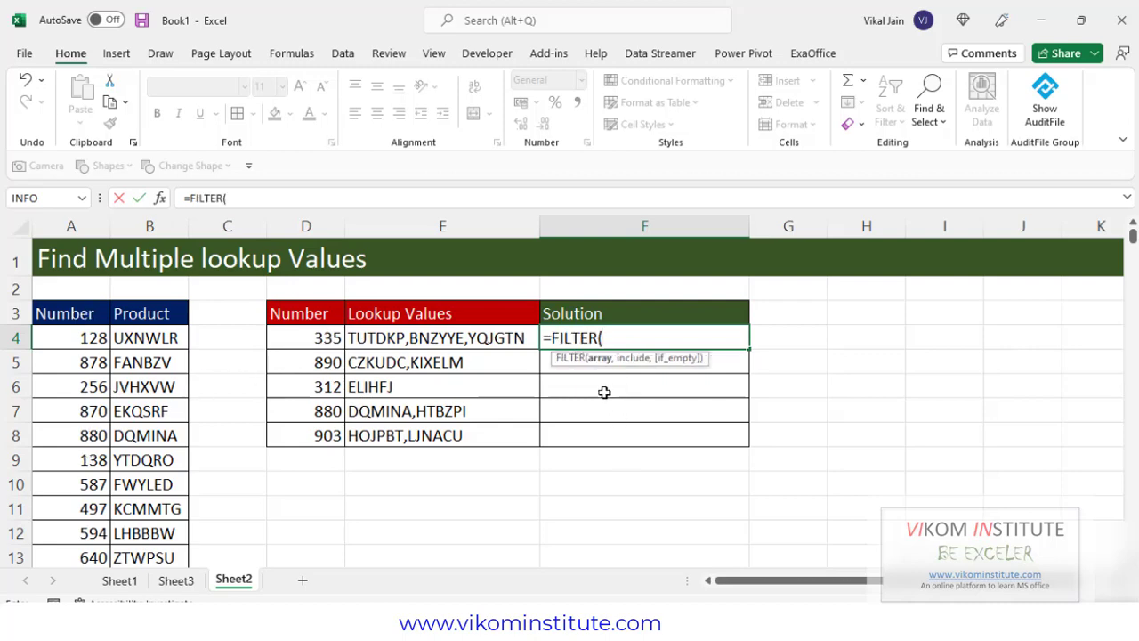
Step: Set the FILTER array to the whole source table as the absolute range $A$3:$B$1002
left_click(91, 319)
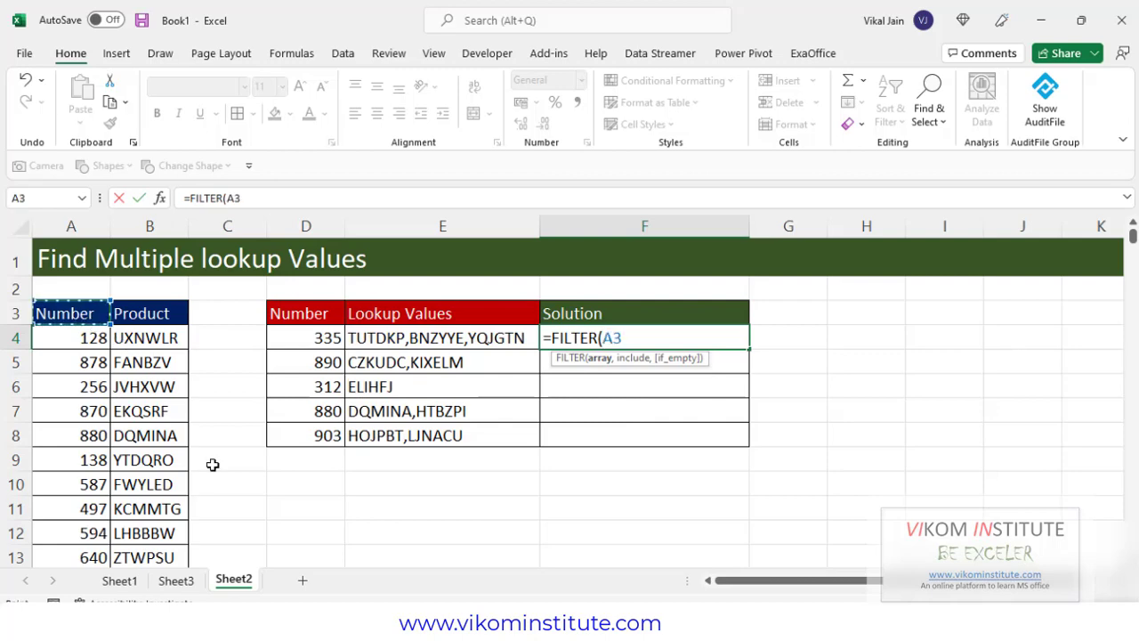
key("ctrl+shift+Right")
key("ctrl+shift+Down")
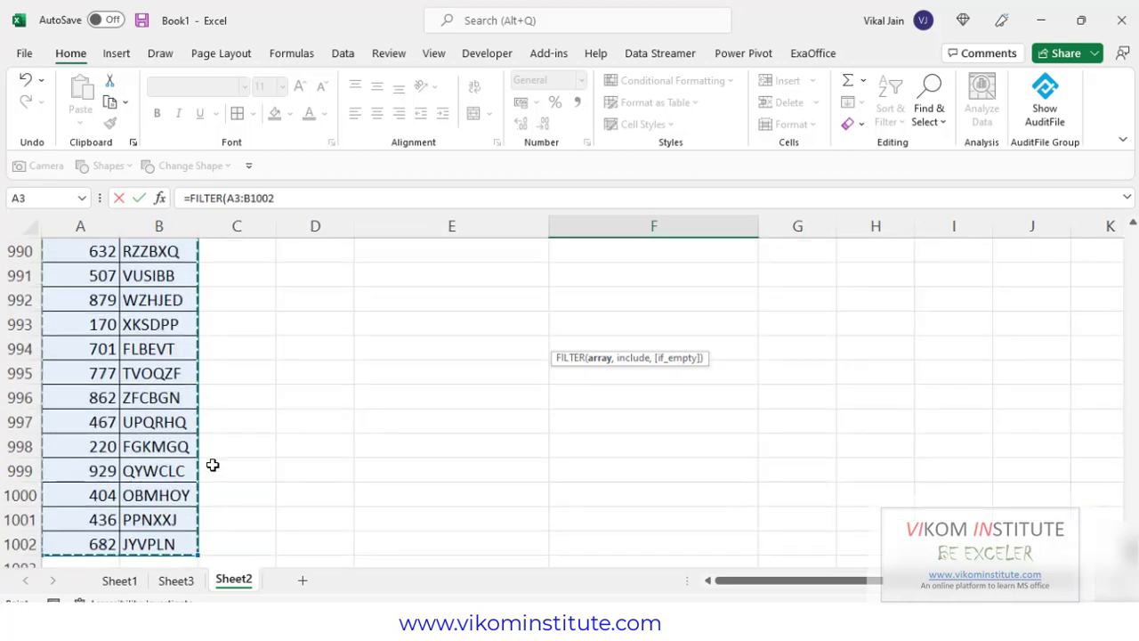
key("F4")
type(",")
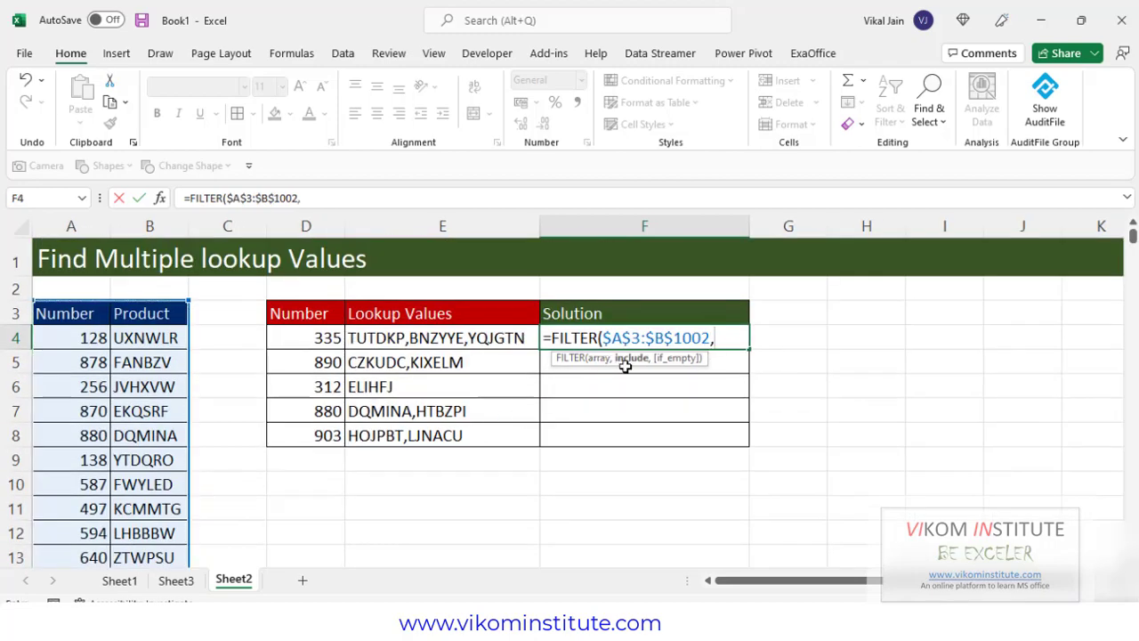
Step: Set the FILTER include condition to $A$3:$A$1002=D4 and enter the formula in F4
left_click(80, 315)
key("ctrl+shift+Down")
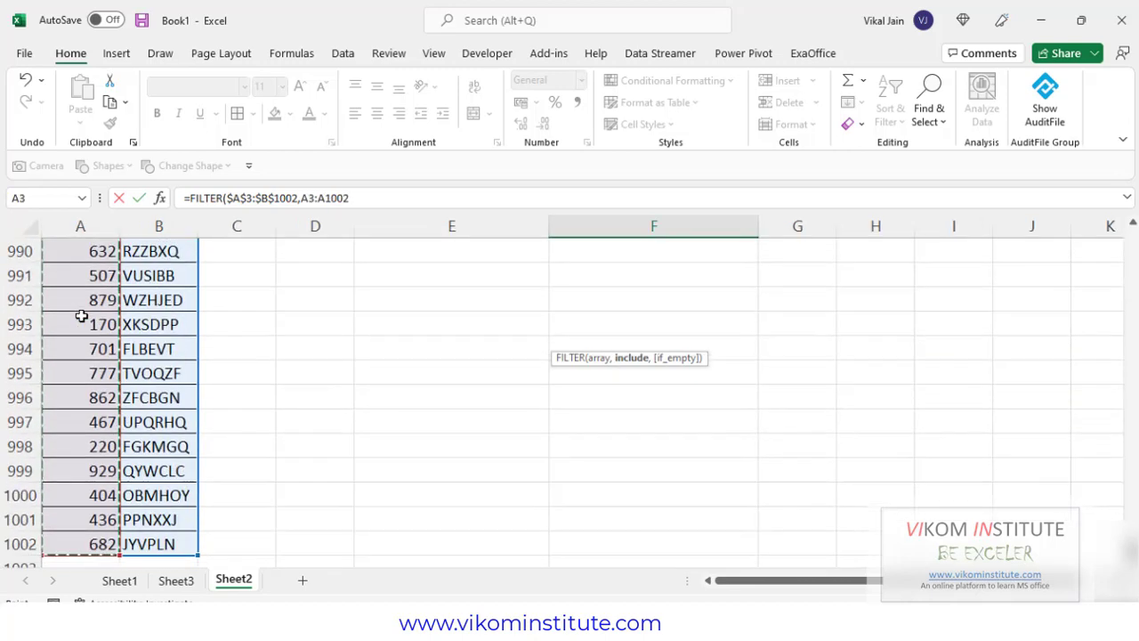
key("F4")
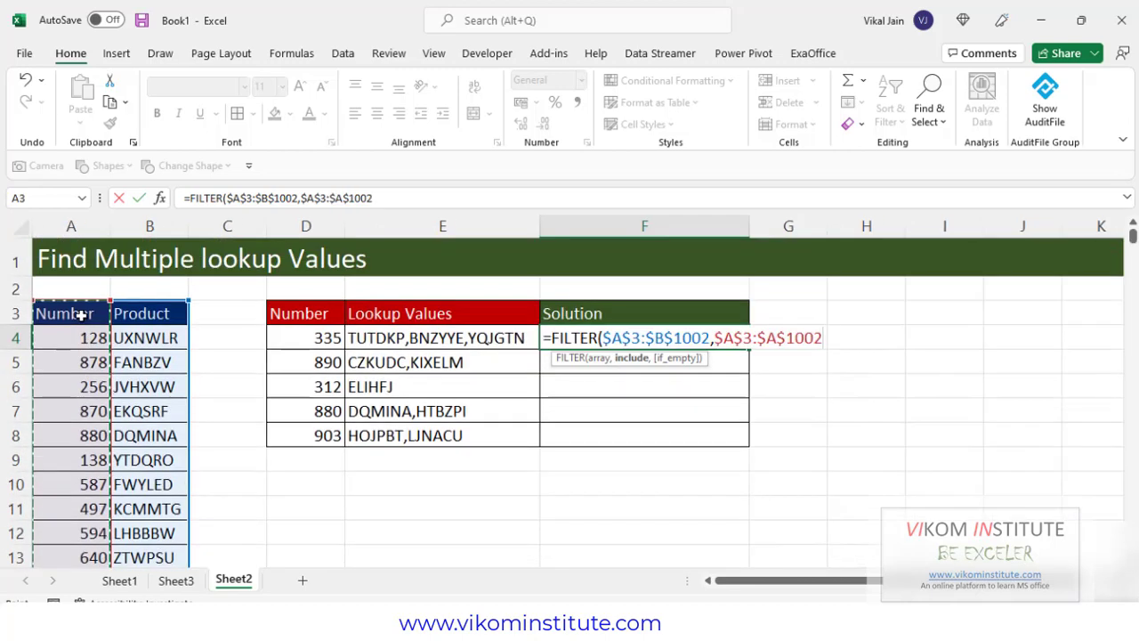
type("=")
left_click(295, 343)
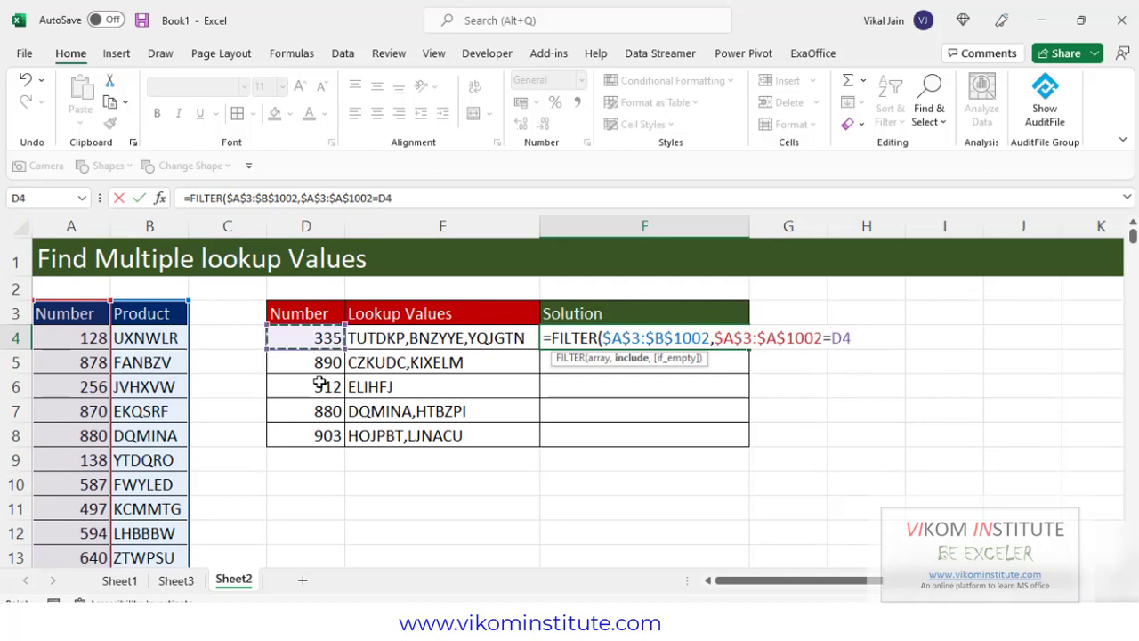
key("Return")
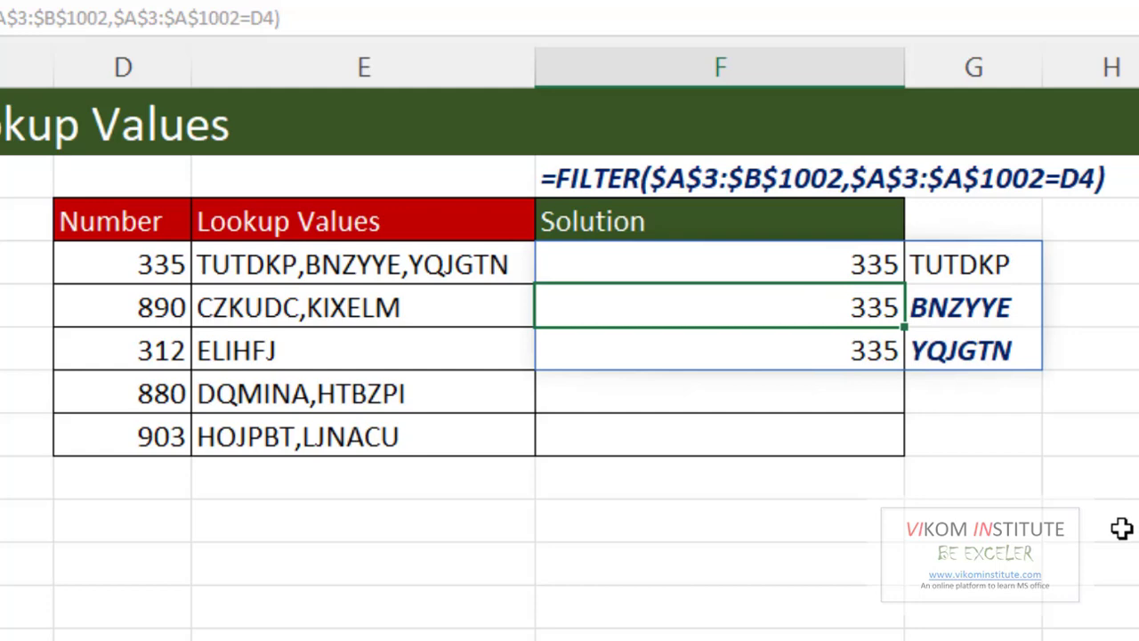
Step: Reopen the F4 formula and nest the FILTER expression inside a CHOOSECOLS function
double_click(758, 264)
left_click(553, 264)
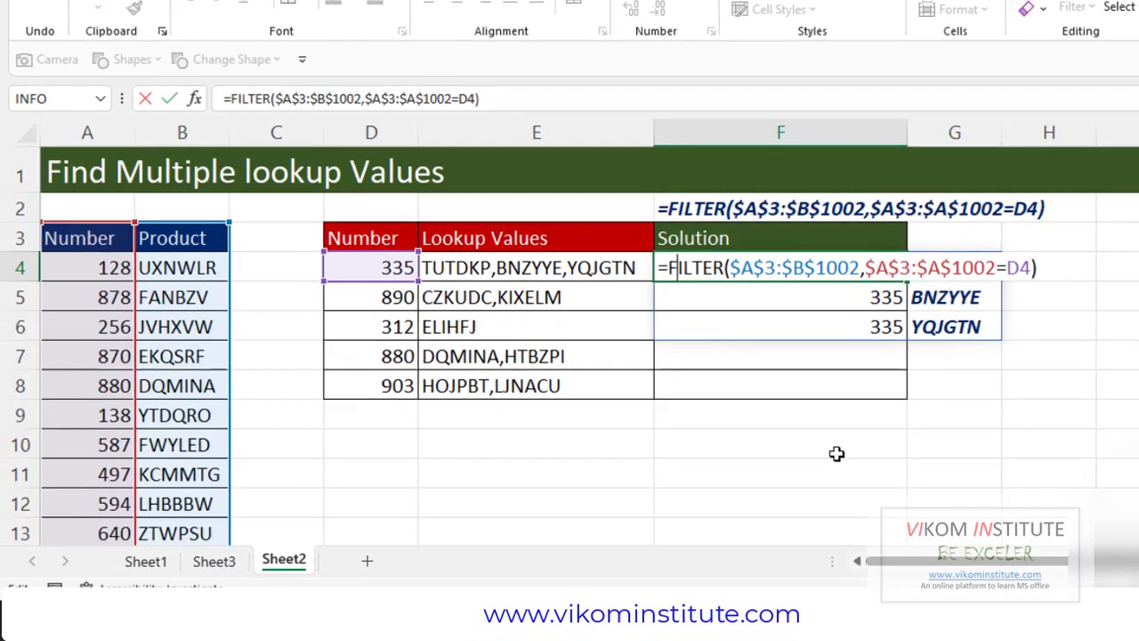
type("c")
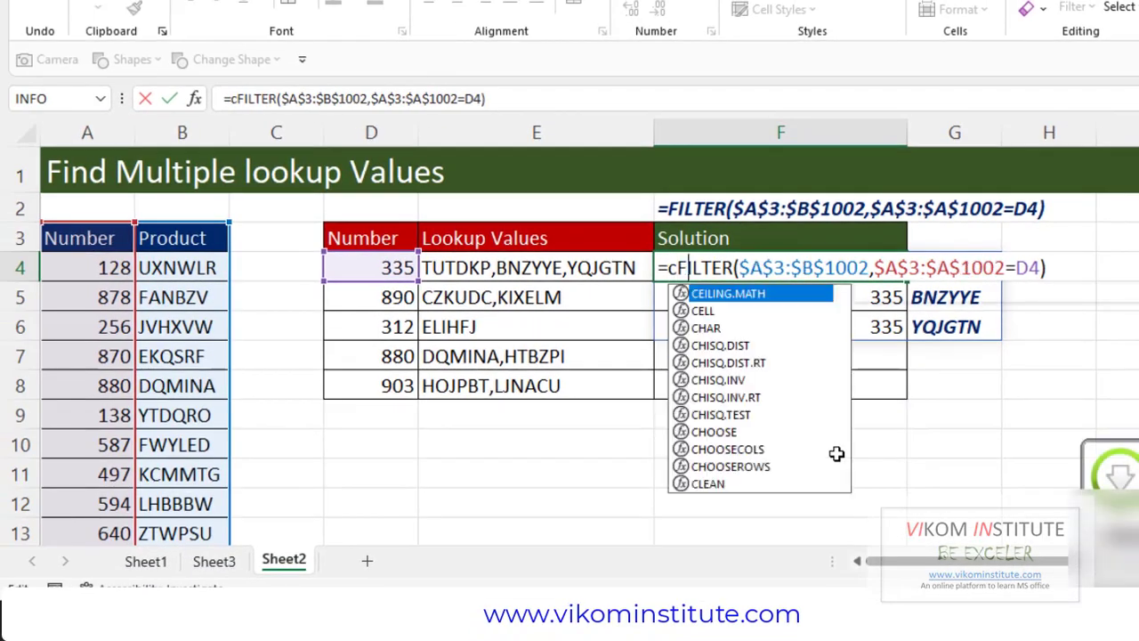
type("h")
key("Down")
key("Down")
key("Down")
key("Down")
key("Down")
key("Down")
key("Down")
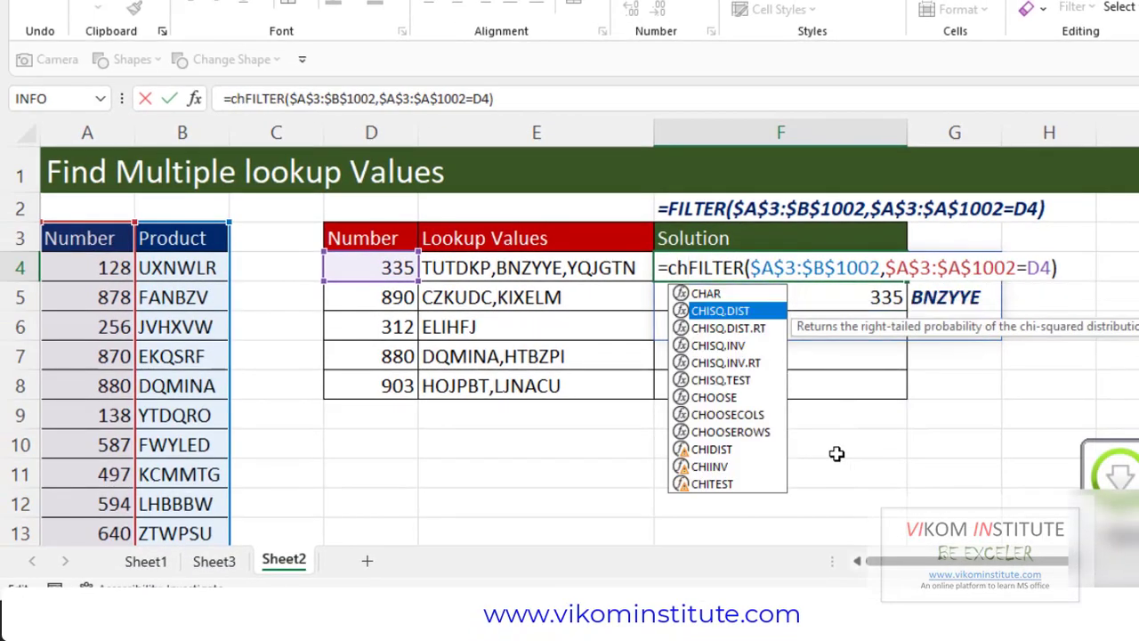
key("Tab")
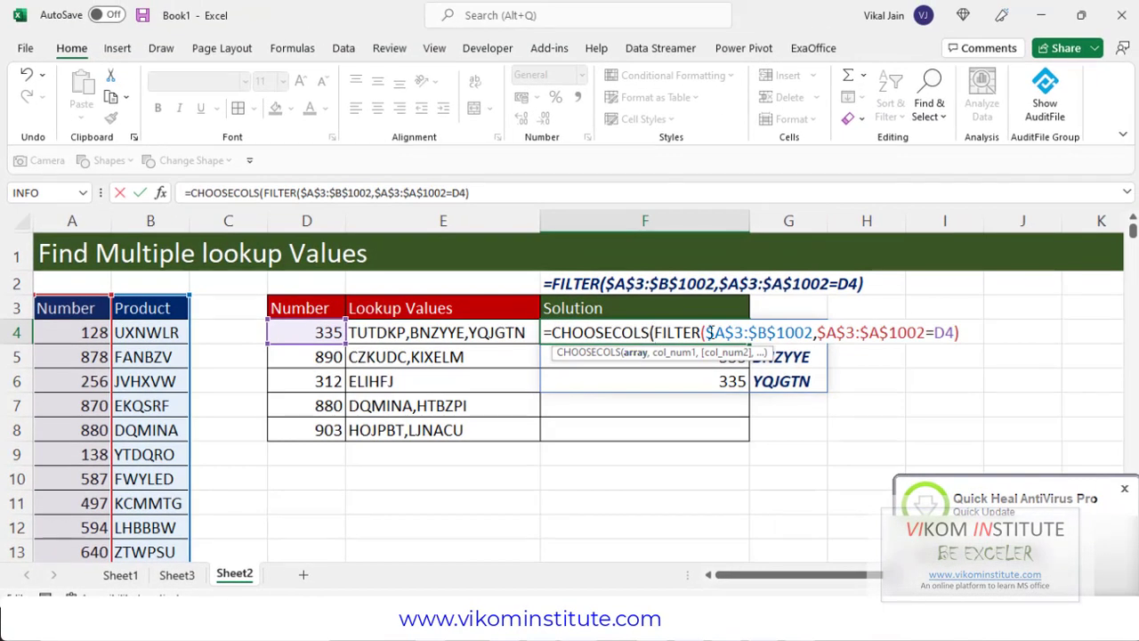
Step: Set the CHOOSECOLS column number to 2 and enter the formula so only the products are returned
left_click(975, 340)
type(",2")
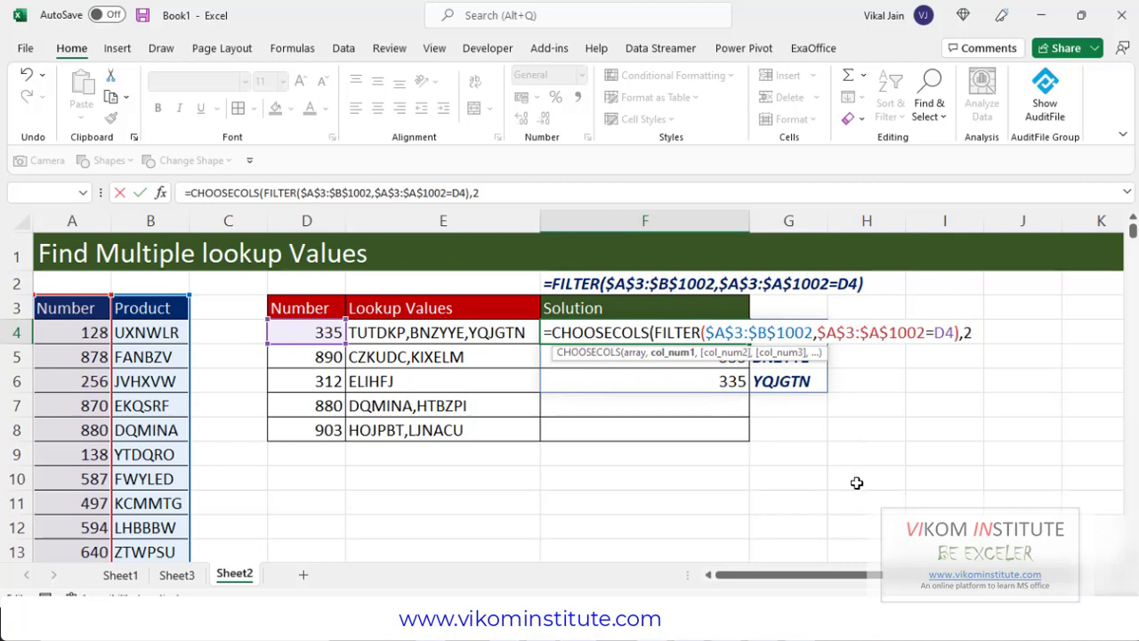
key("Return")
key("Return")
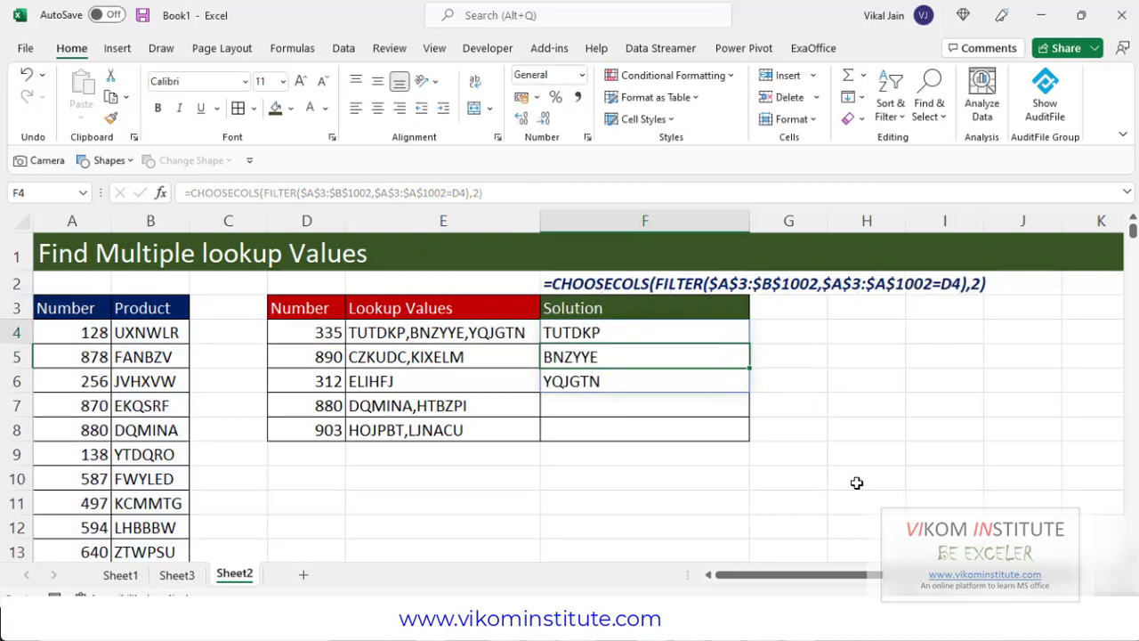
Step: Reopen the F4 formula and insert the TEXTJOIN function in front of CHOOSECOLS
key("Up")
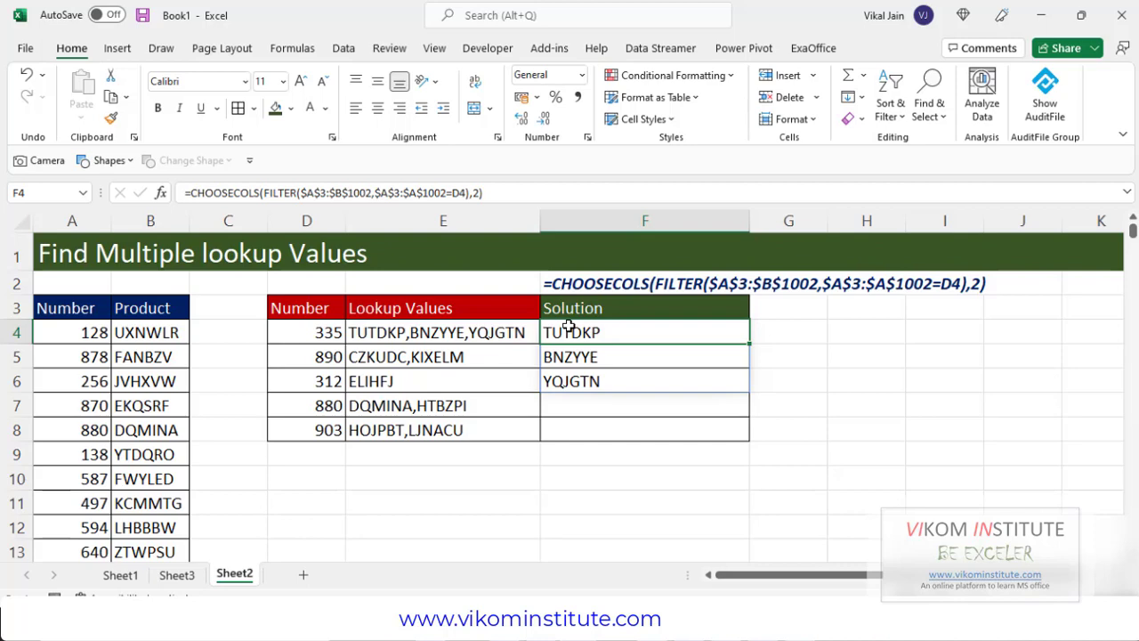
double_click(568, 326)
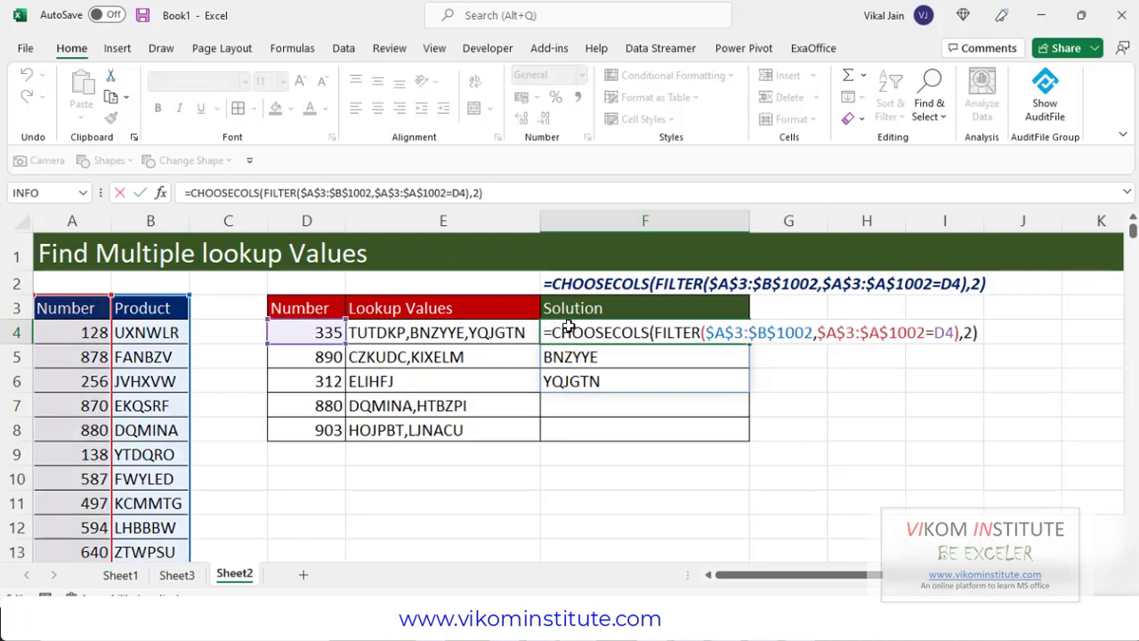
type("text")
key("Down")
key("Down")
key("Down")
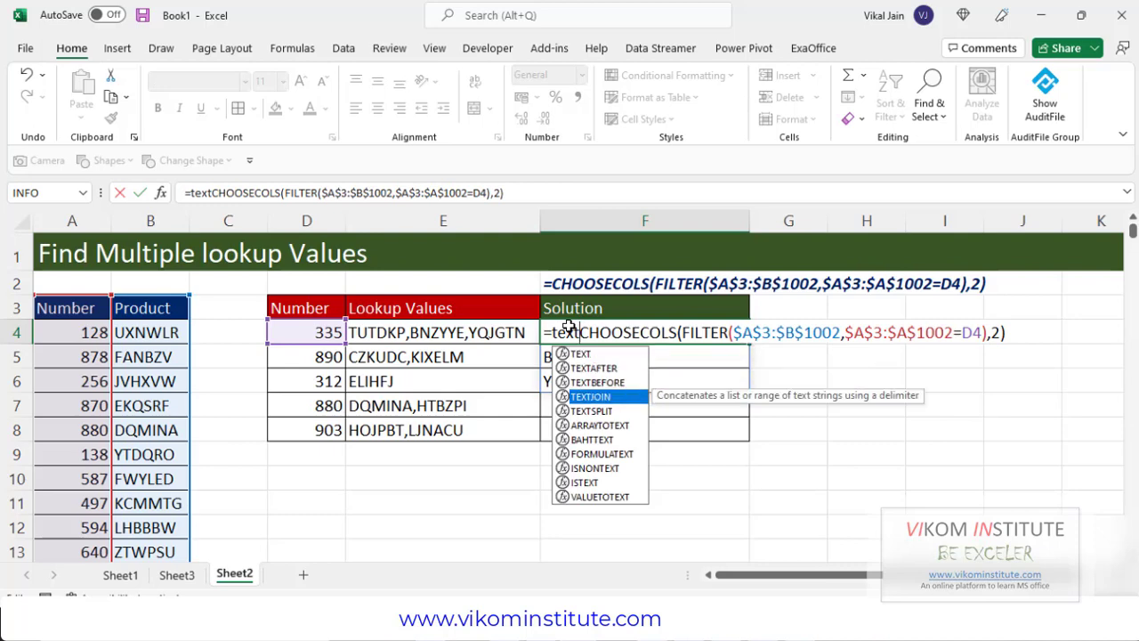
key("Tab")
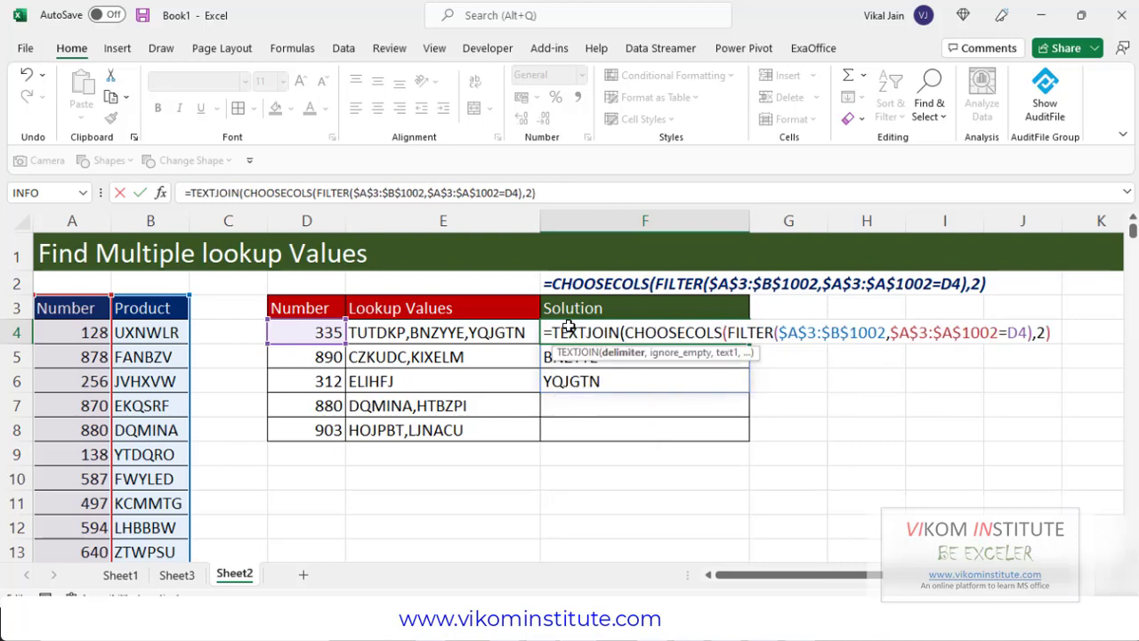
Step: Give TEXTJOIN a comma in quotes as delimiter and TRUE for ignoring empty cells
type("\"")
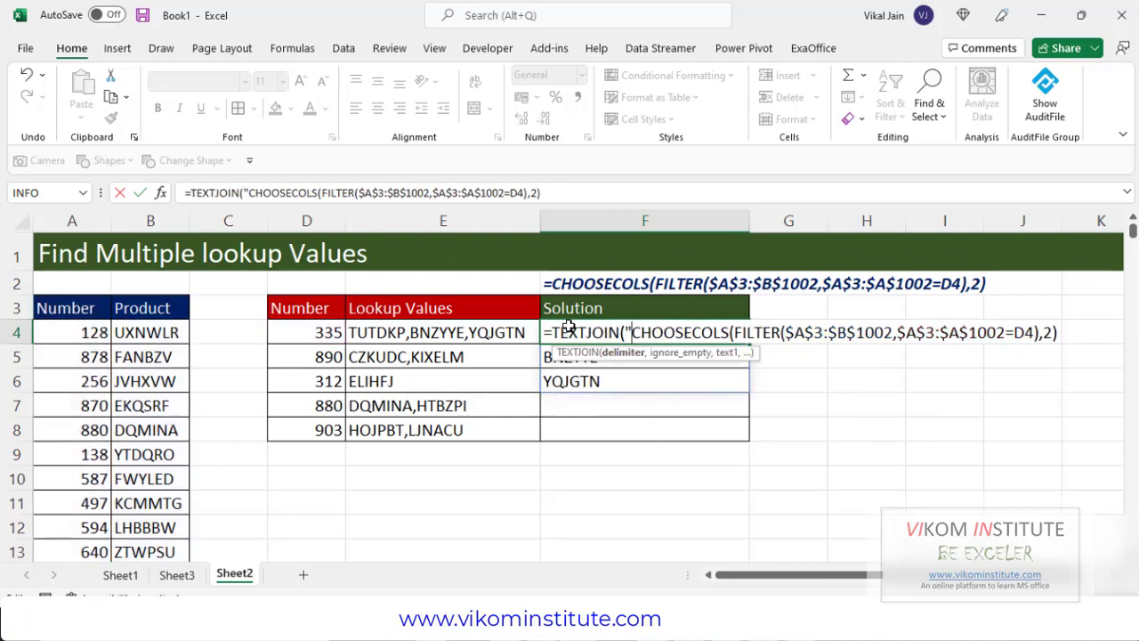
type(",\",")
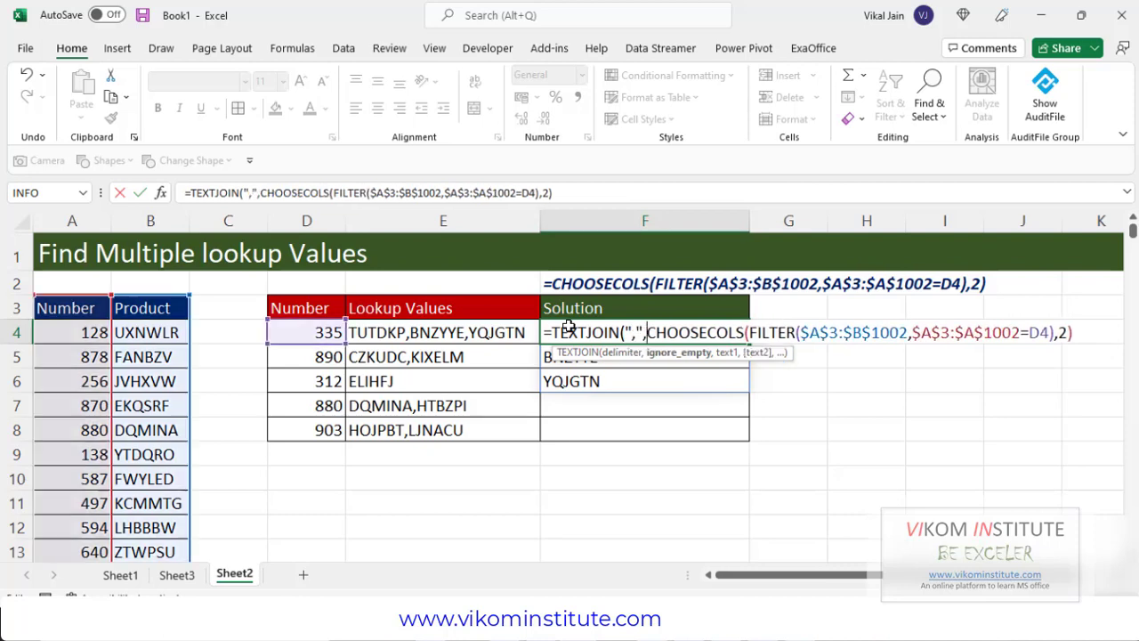
type("tru")
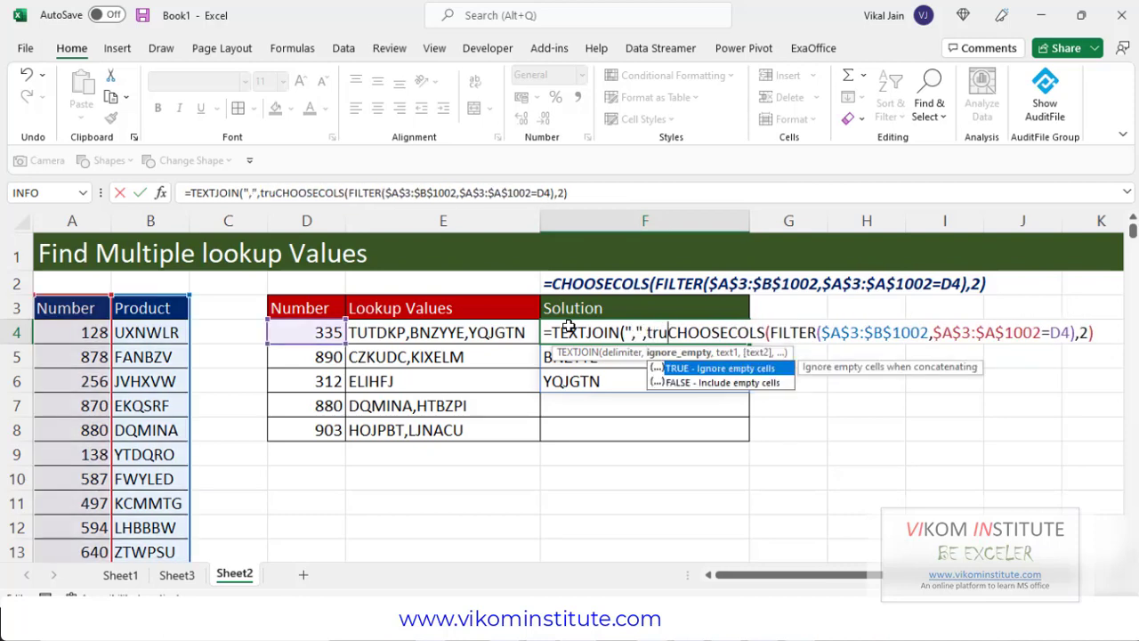
key("Tab")
type(",")
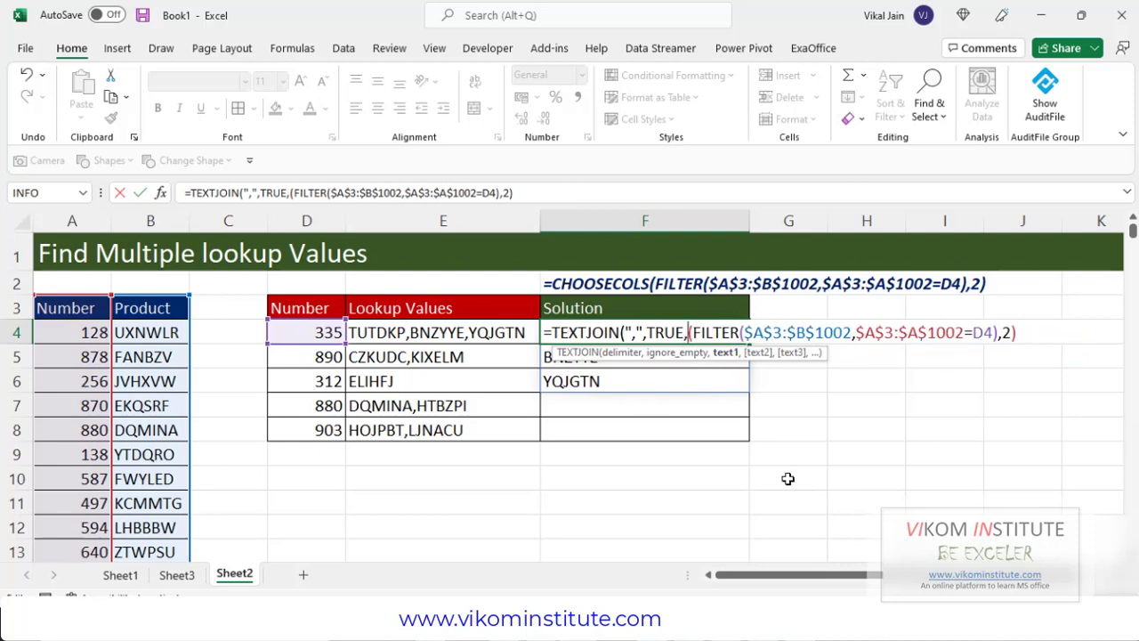
Step: Put CHOOSECOLS back in front of the FILTER part as the TEXTJOIN text argument, then close and enter the formula
type("choo")
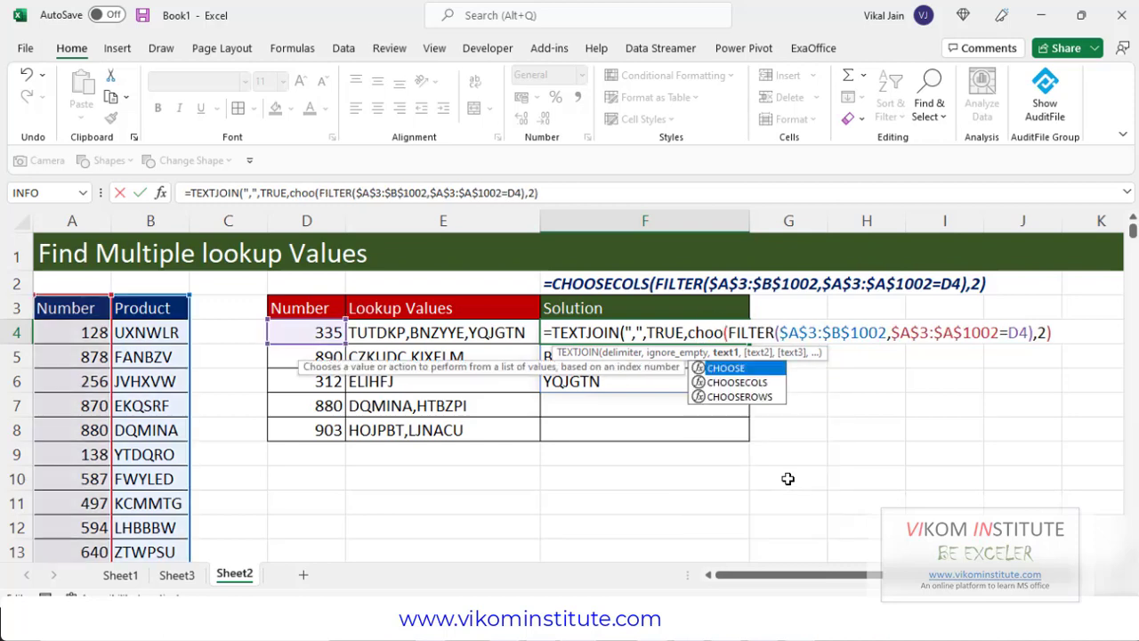
key("Down")
key("Tab")
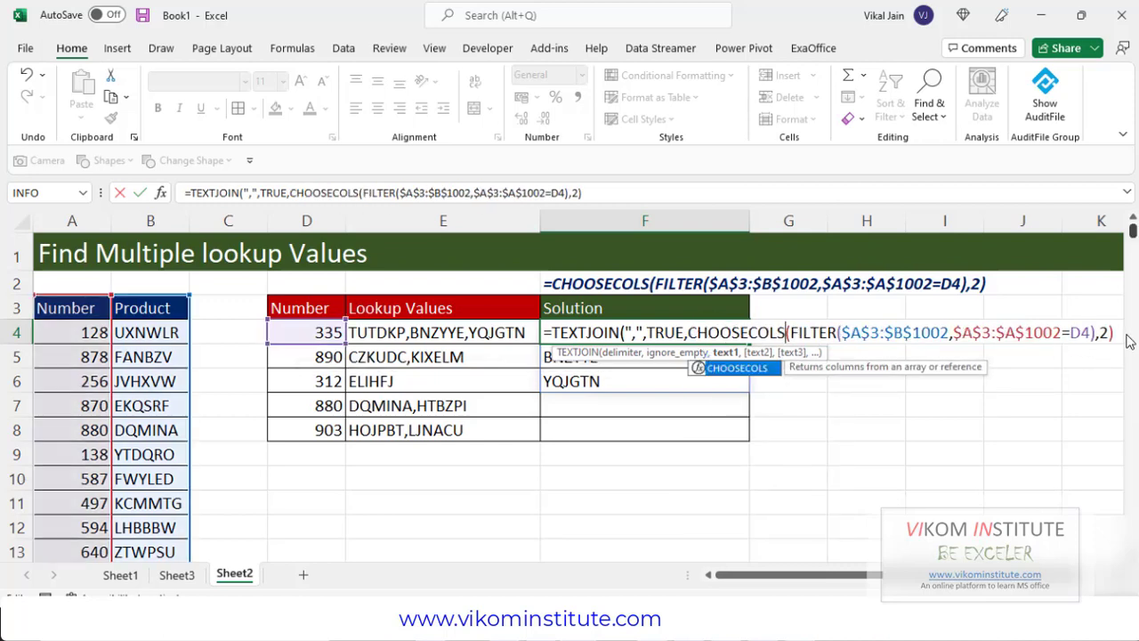
key("End")
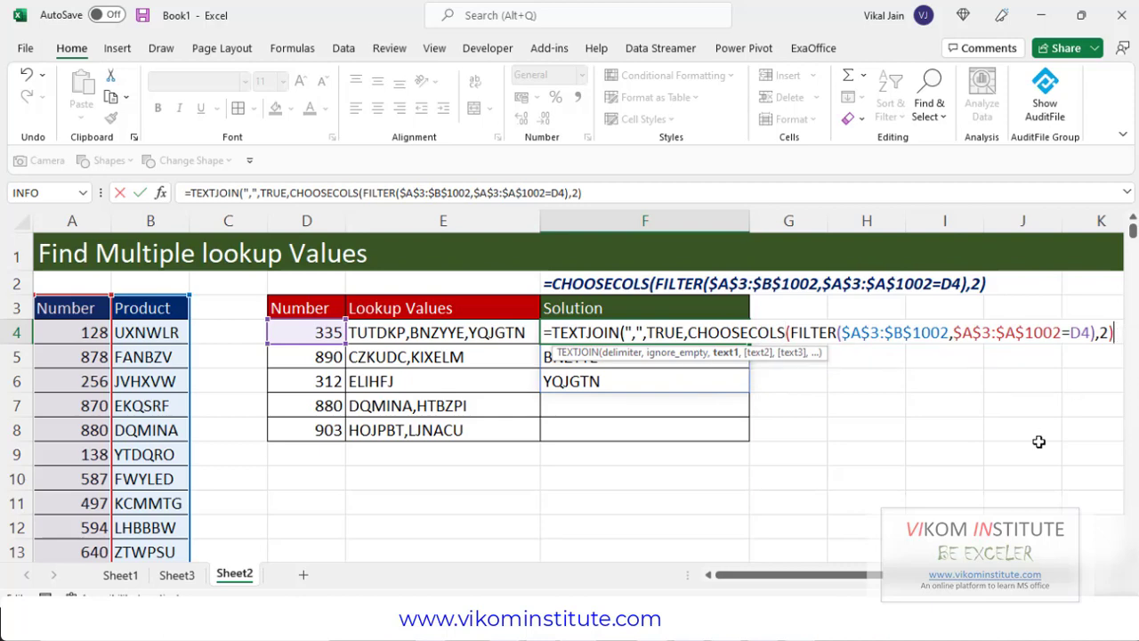
type(")")
key("Return")
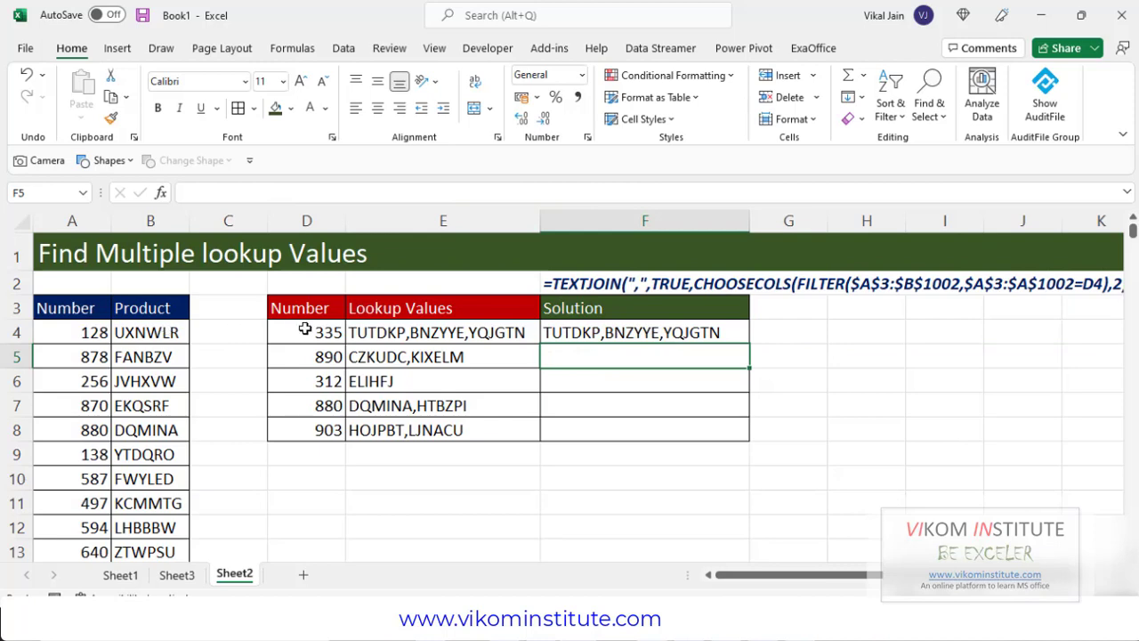
Step: Apply filters to the source table in columns A and B and show only the rows with Number 335
left_click(56, 312)
key("shift+Right")
key("ctrl+shift+Down")
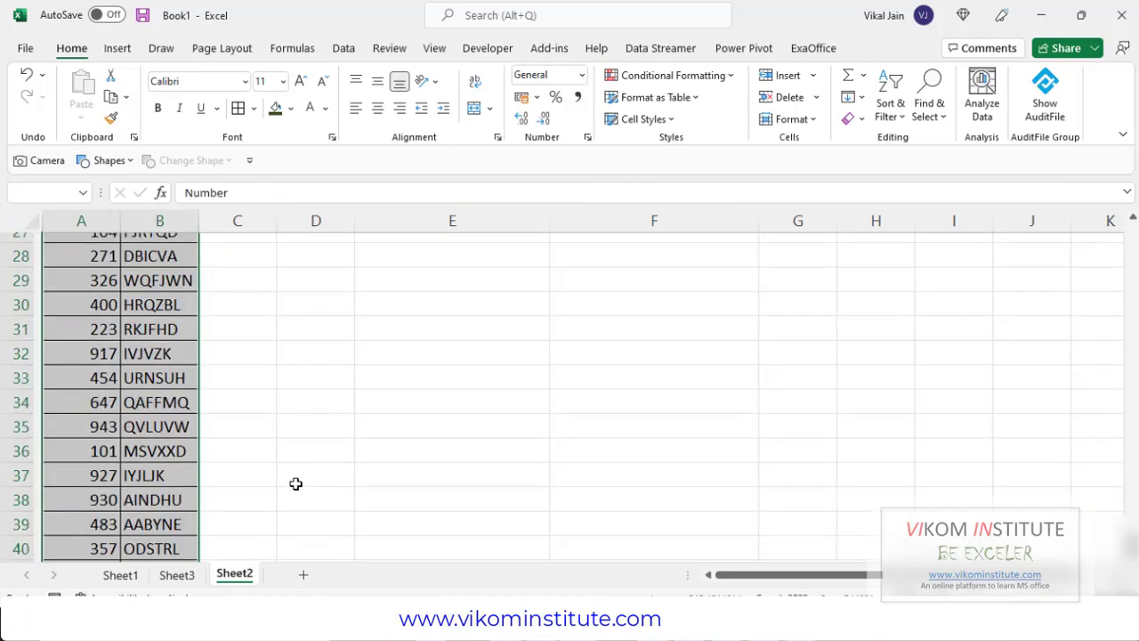
key("ctrl+BackSpace")
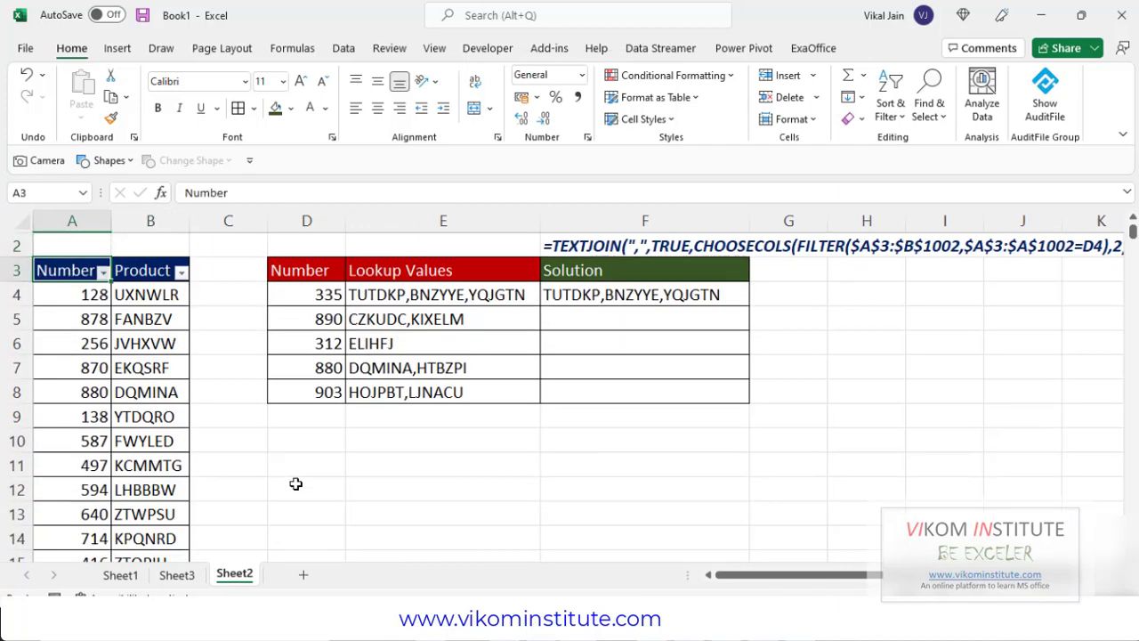
key("alt+Down")
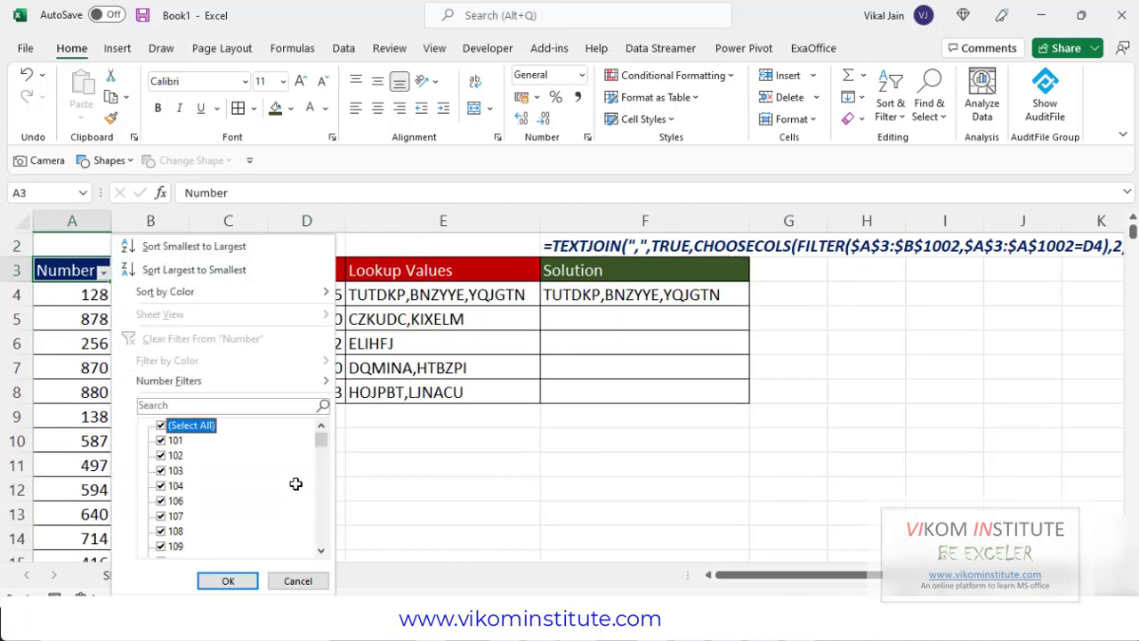
type("e335")
key("Return")
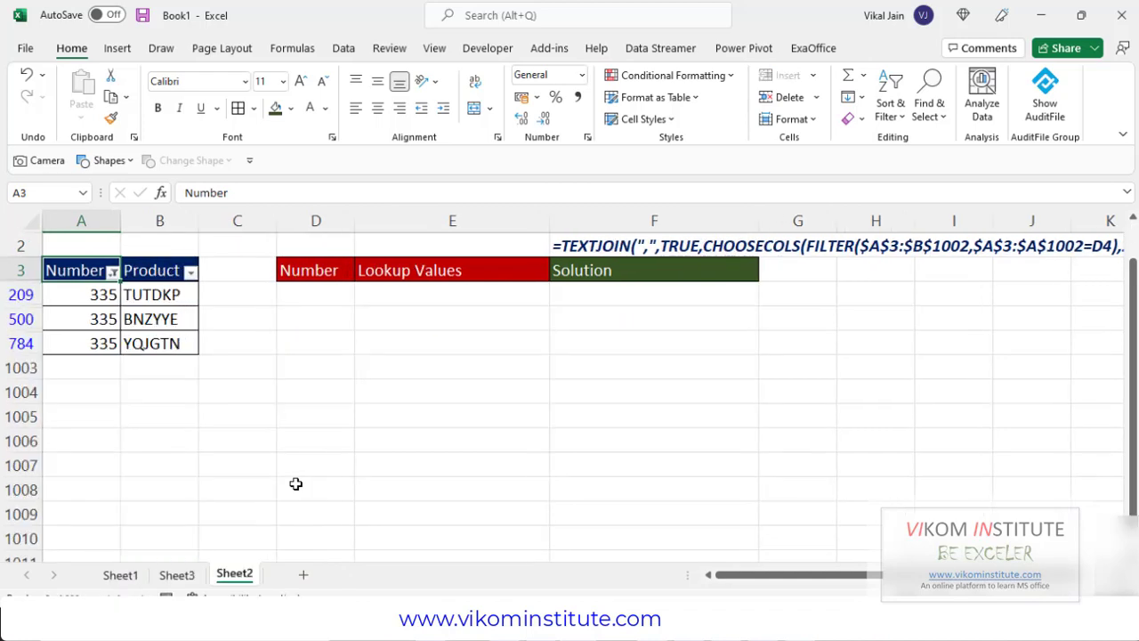
Step: Compare the filtered products for 335 with the joined result in F4, and remove the filters
key("shift+Down")
key("shift+Down")
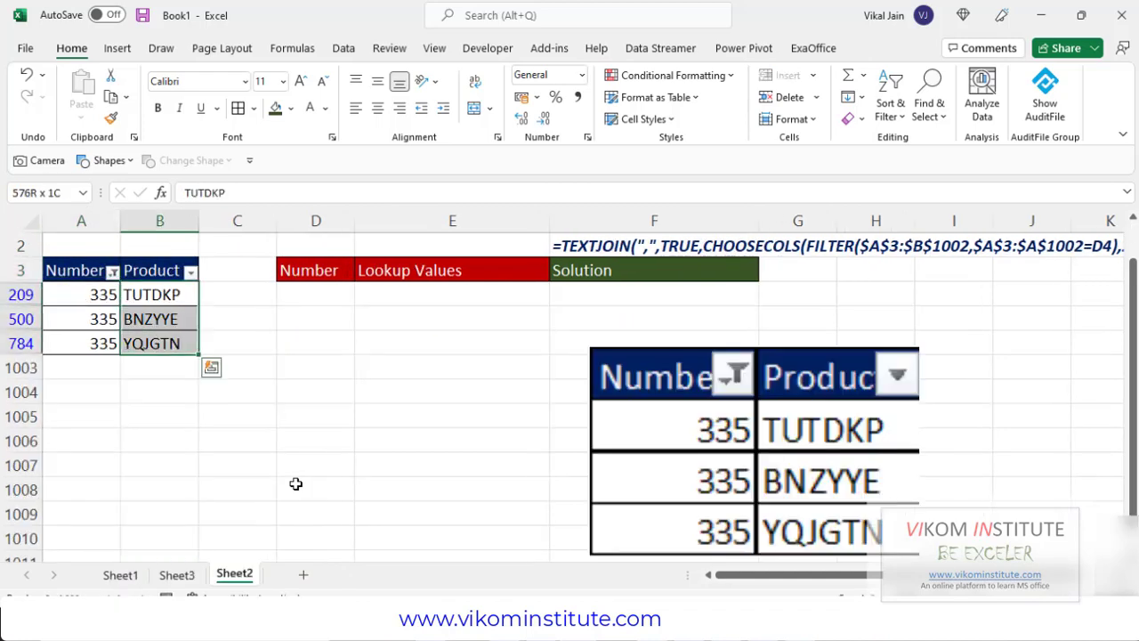
key("alt")
key("ctrl+shift+l")
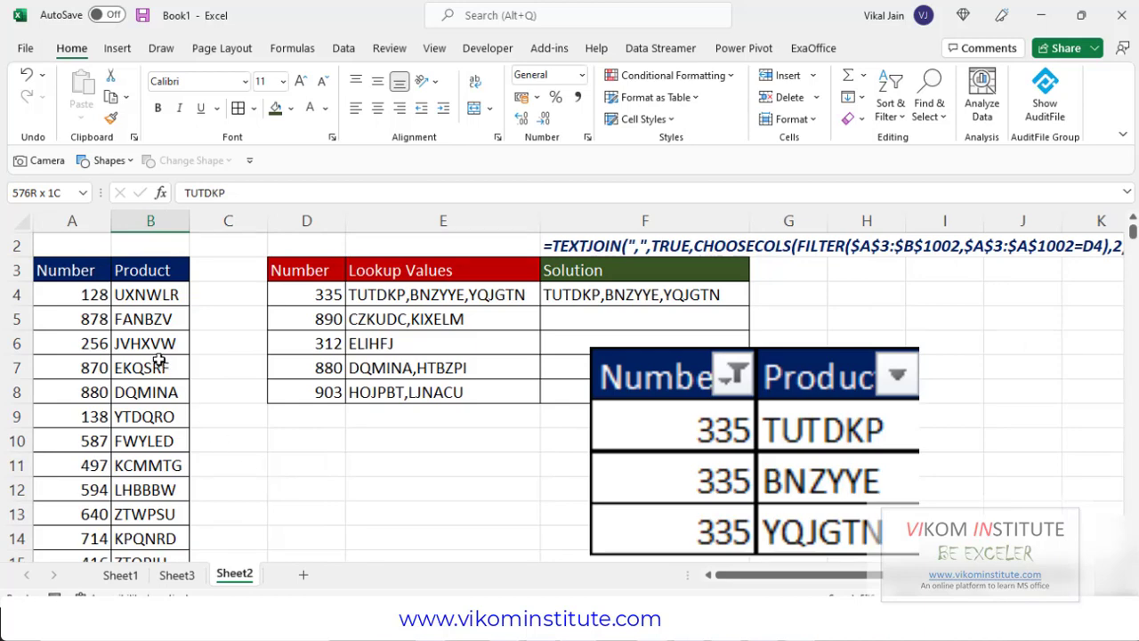
scroll(188, 380, "up", 1)
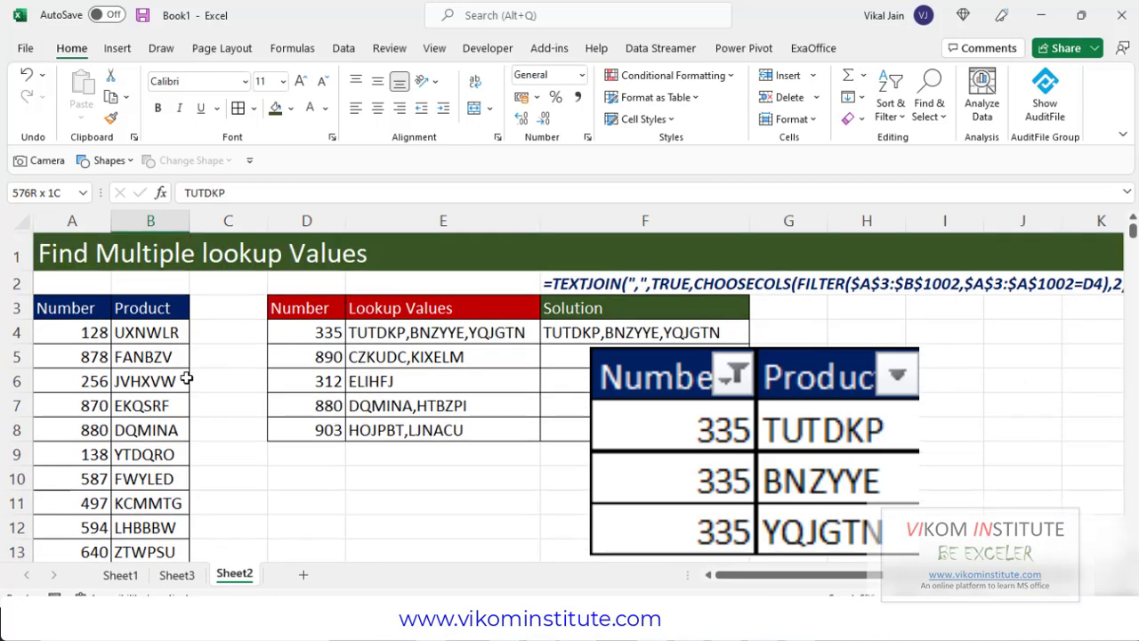
Step: Fill the TEXTJOIN formula from F4 down to F8 and check the results against the Lookup Values column
left_click(555, 337)
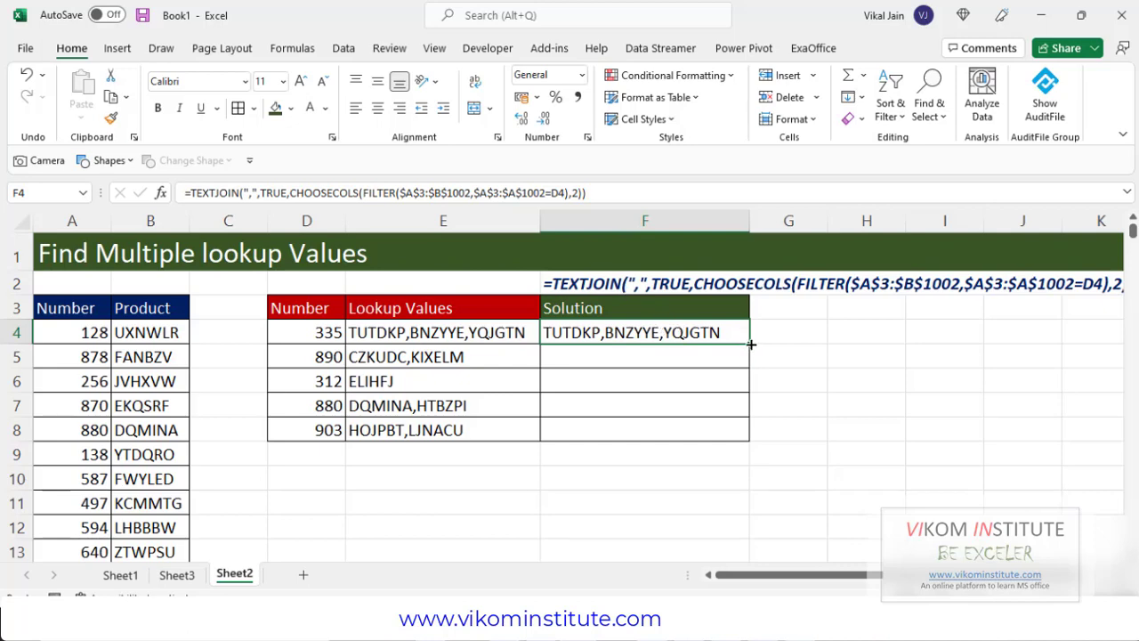
left_click_drag(750, 344, 750, 443)
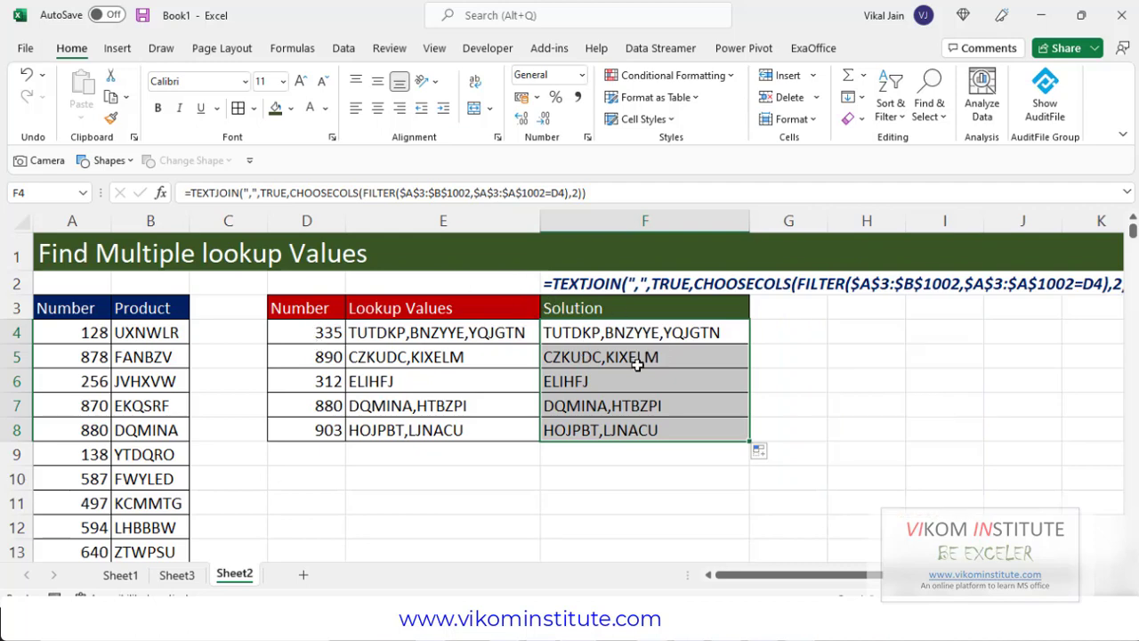
left_click(312, 360)
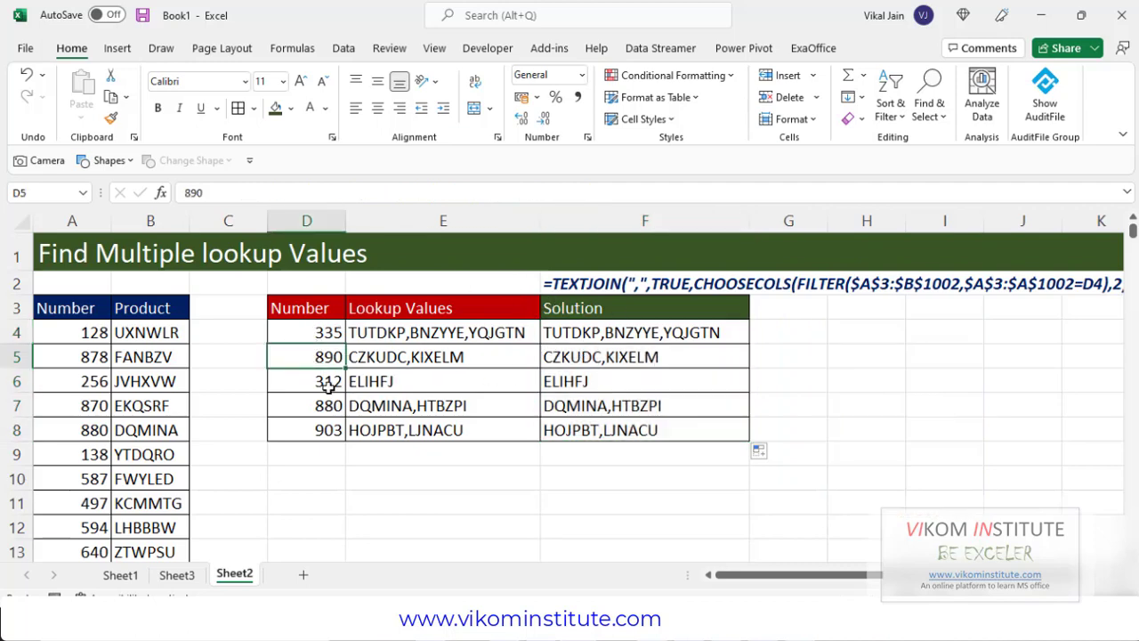
left_click(329, 385)
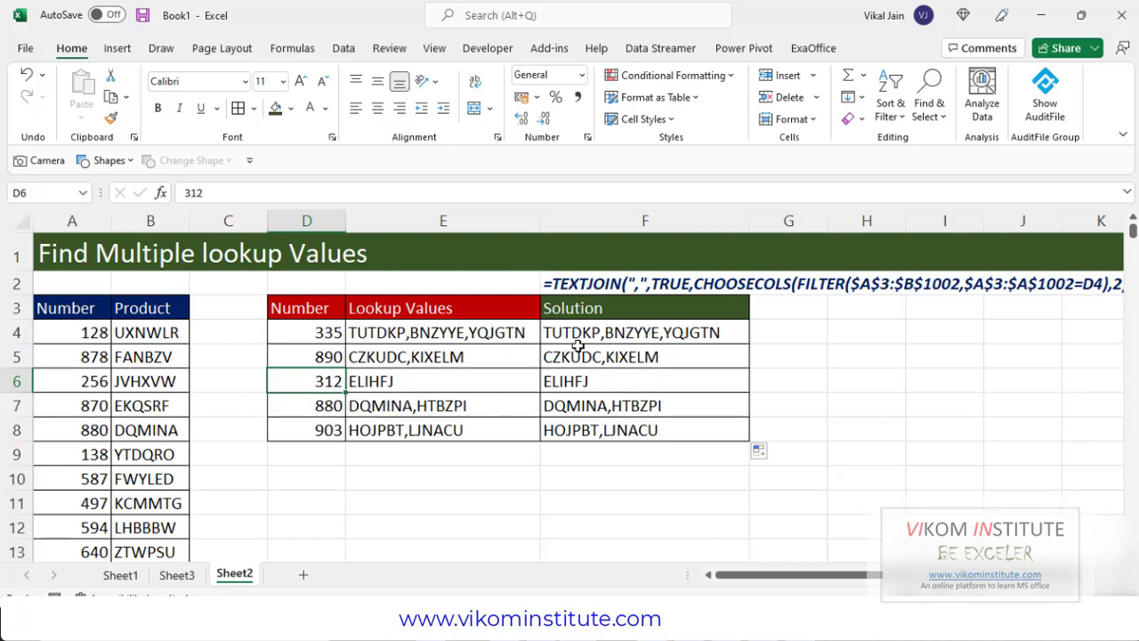
left_click_drag(579, 410, 580, 428)
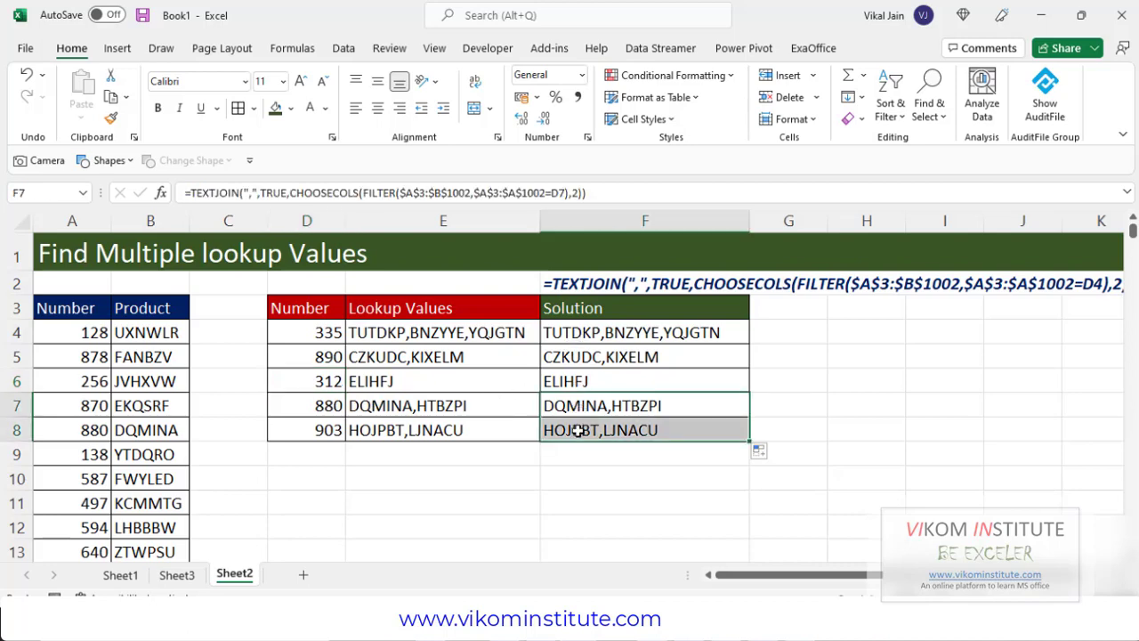
left_click(840, 449)
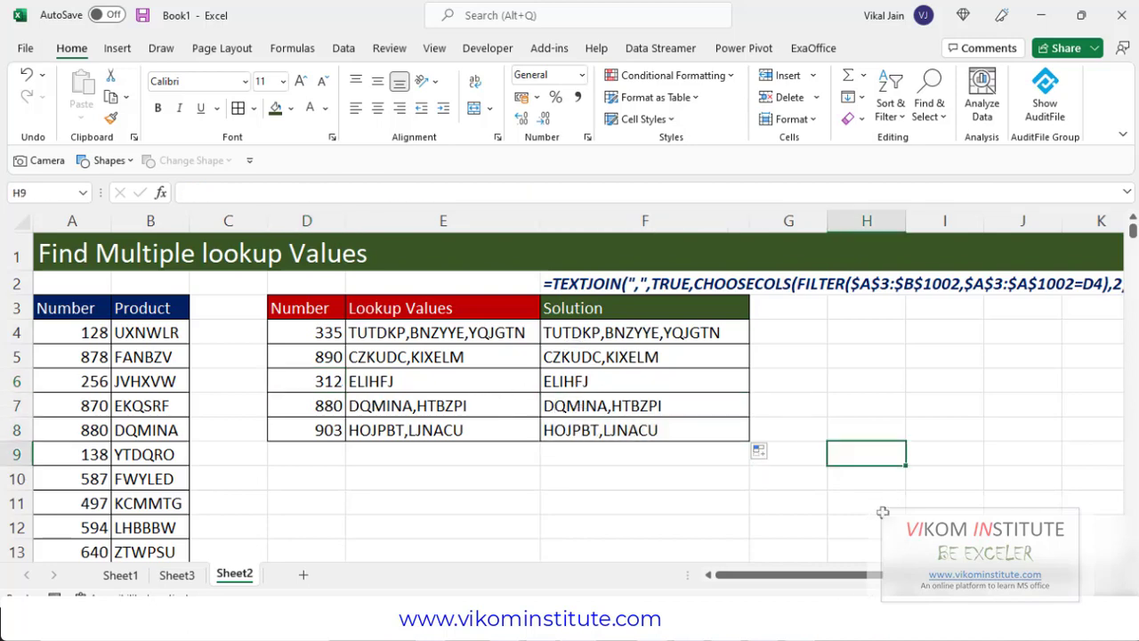